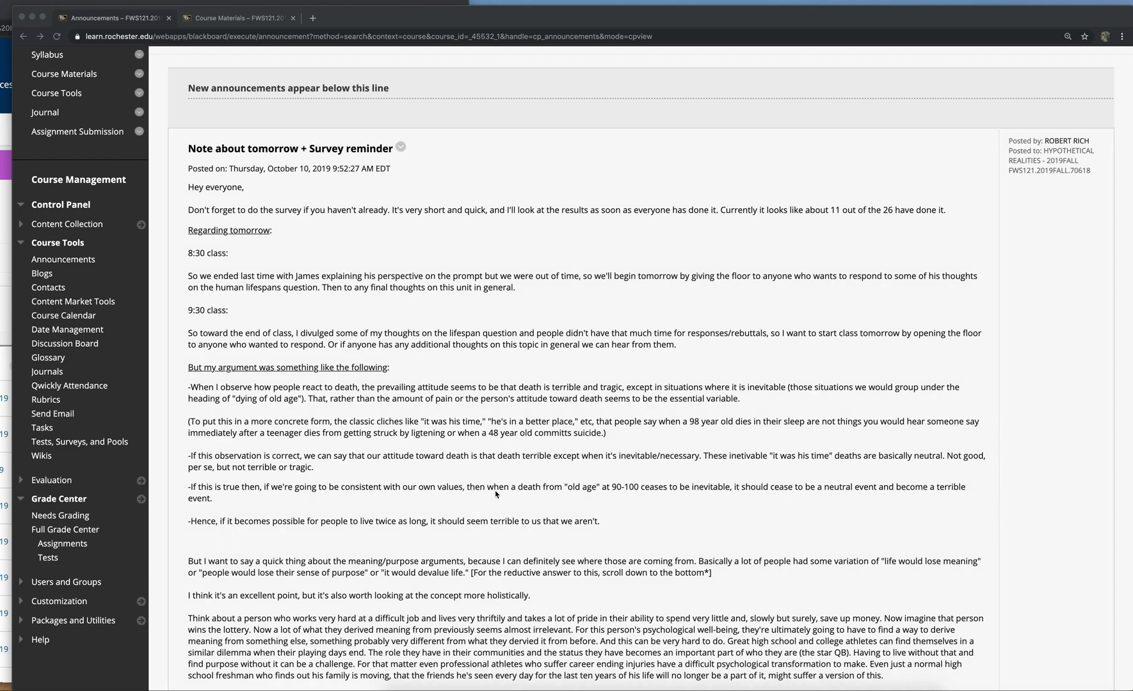
# - Start building a new survey from Tests, Surveys, and Pools > Surveys
pyautogui.scroll(-3, 496, 495)
pyautogui.scroll(6, 497, 494)
pyautogui.scroll(1, 496, 494)
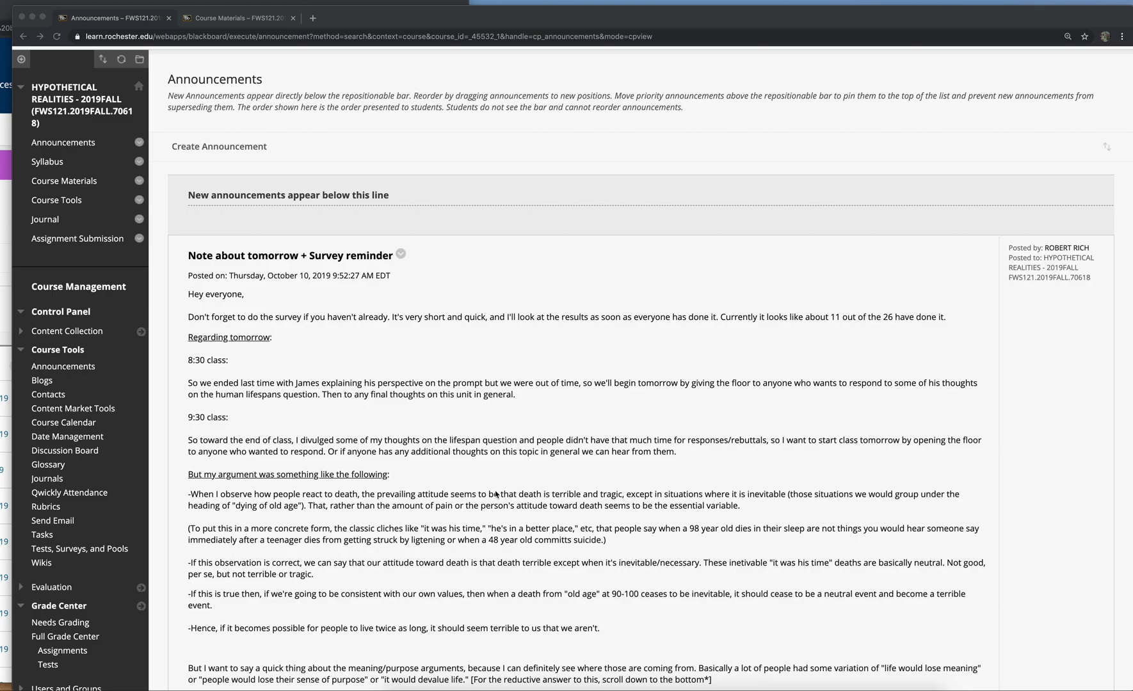
pyautogui.scroll(-5, 496, 494)
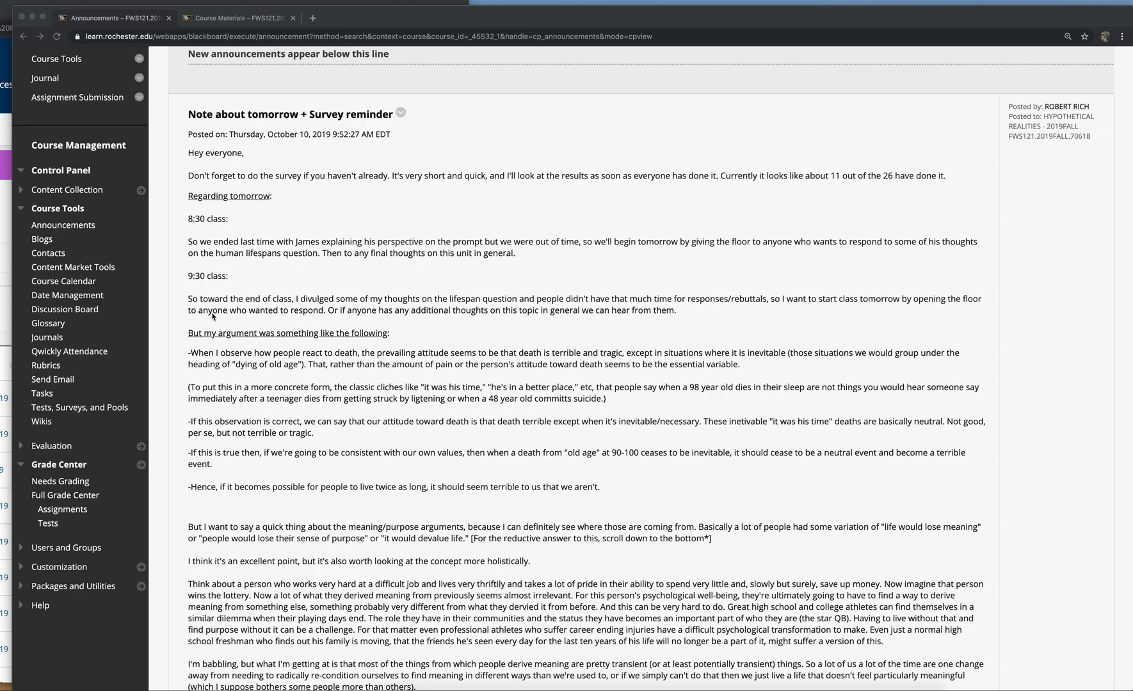
pyautogui.scroll(2, 180, 295)
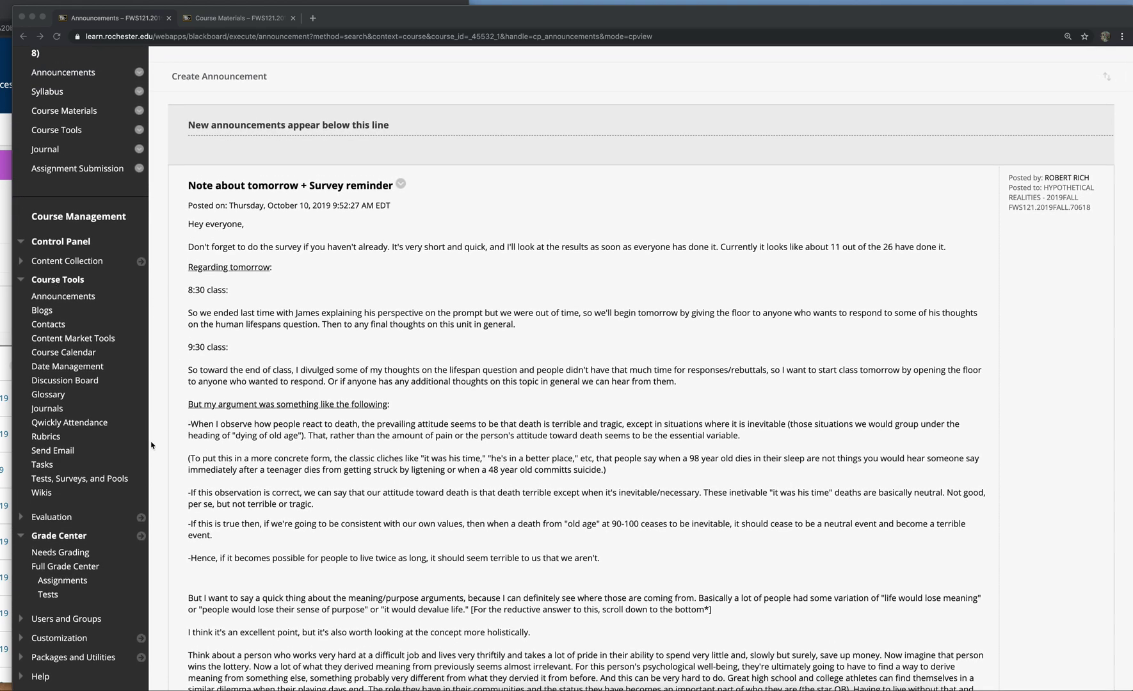
pyautogui.click(276, 463)
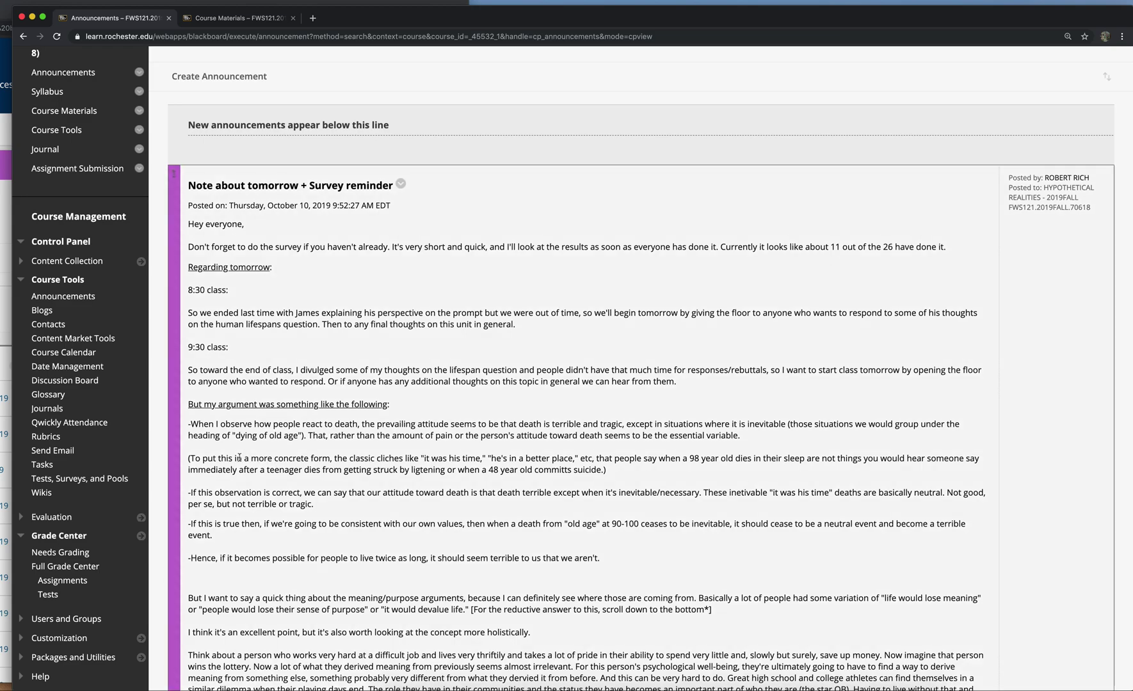
pyautogui.click(99, 480)
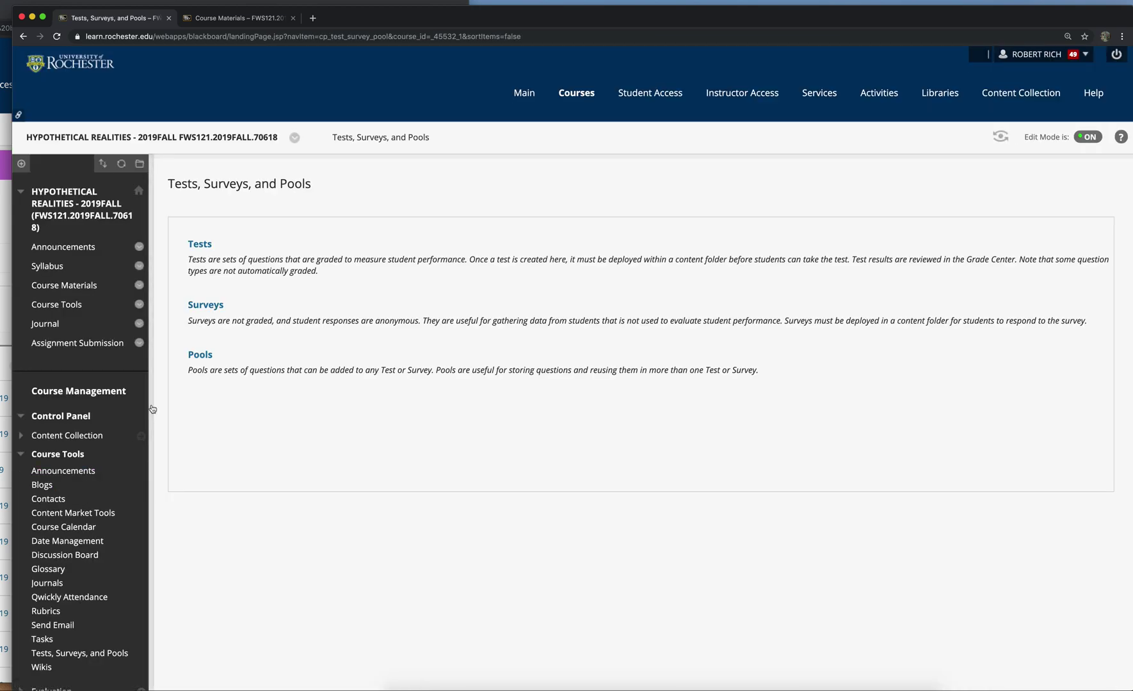
pyautogui.click(201, 307)
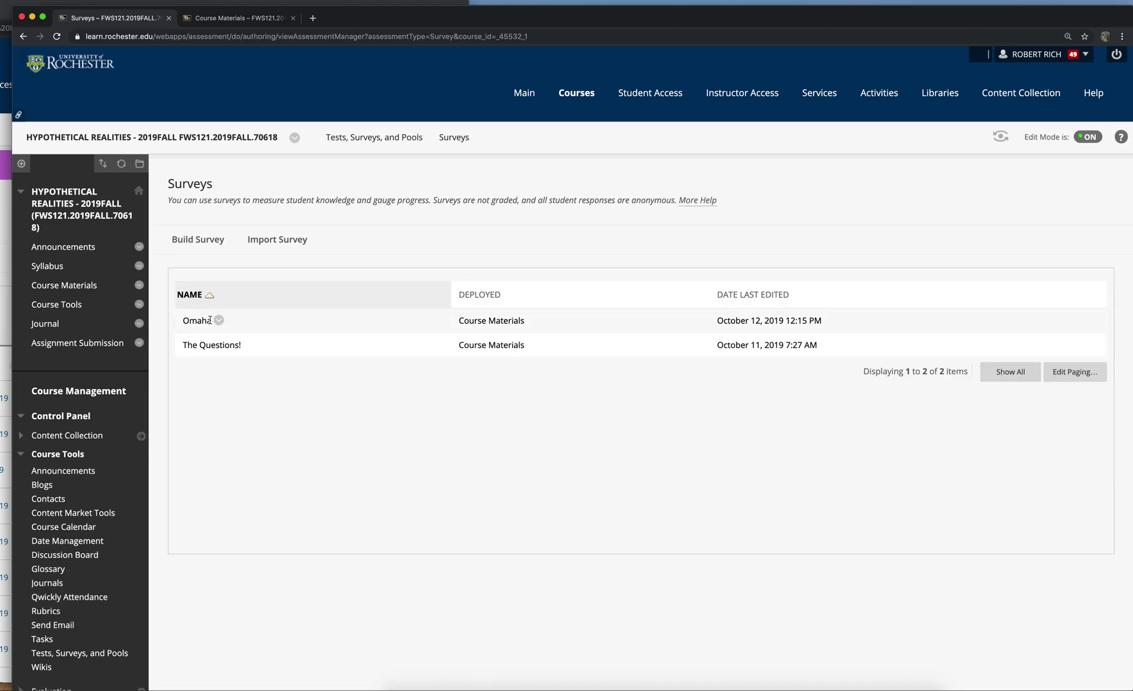
pyautogui.click(191, 243)
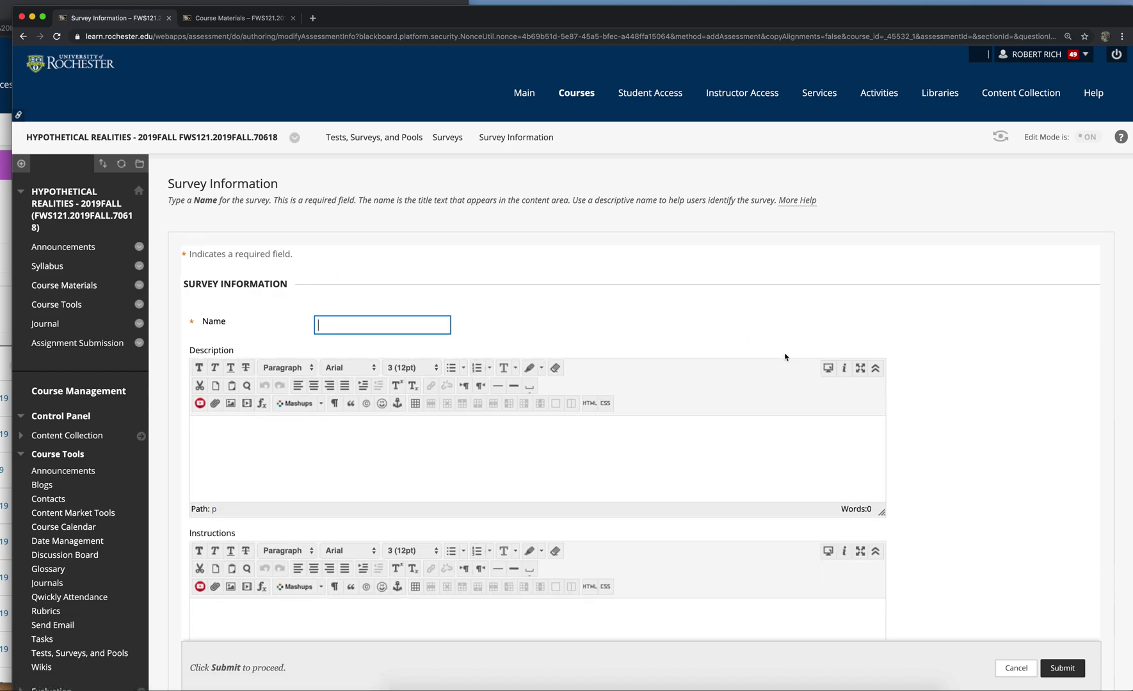
# - Name the survey 'Arizona', describe it as wanting people's thoughts, and add instructions 'Answer these badboys!'
pyautogui.write('Arizona')
pyautogui.click(331, 456)
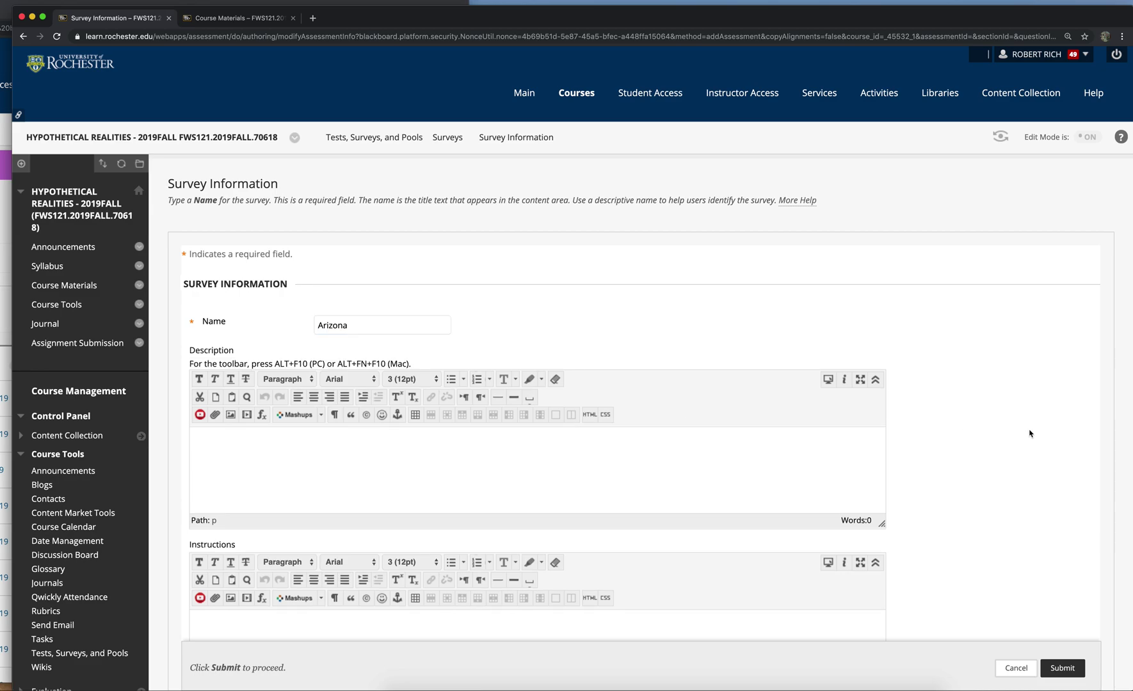
pyautogui.scroll(-3, 922, 452)
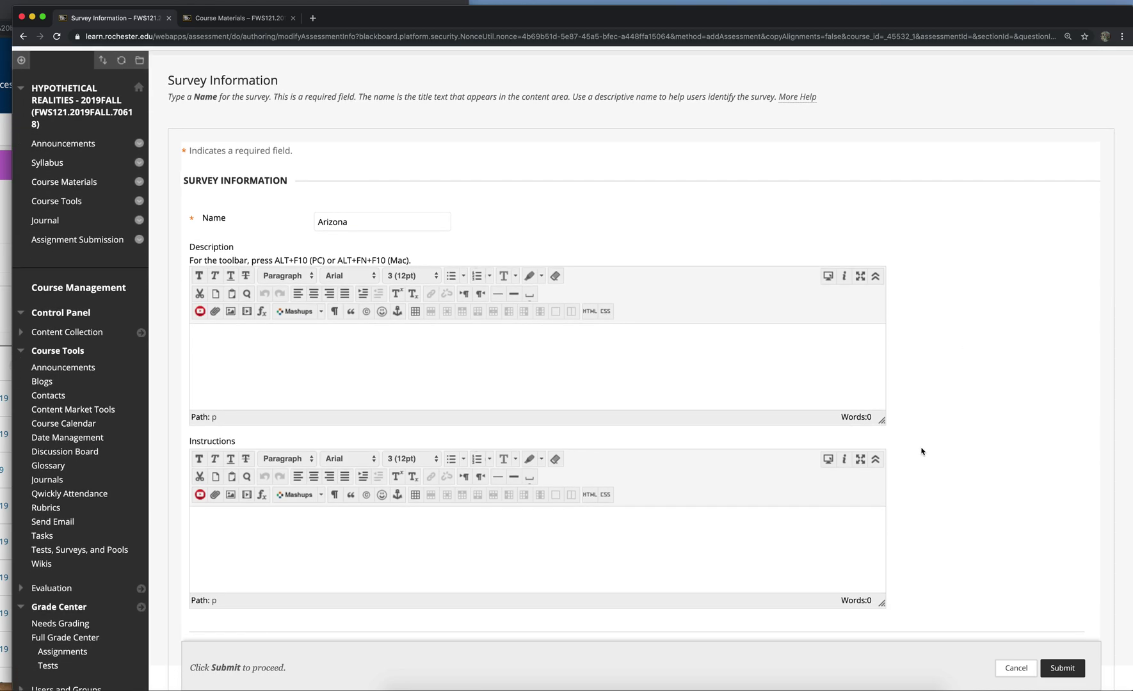
pyautogui.write("These are some things I'd like to hear people's thoughts on.")
pyautogui.click(610, 525)
pyautogui.write('Answers')
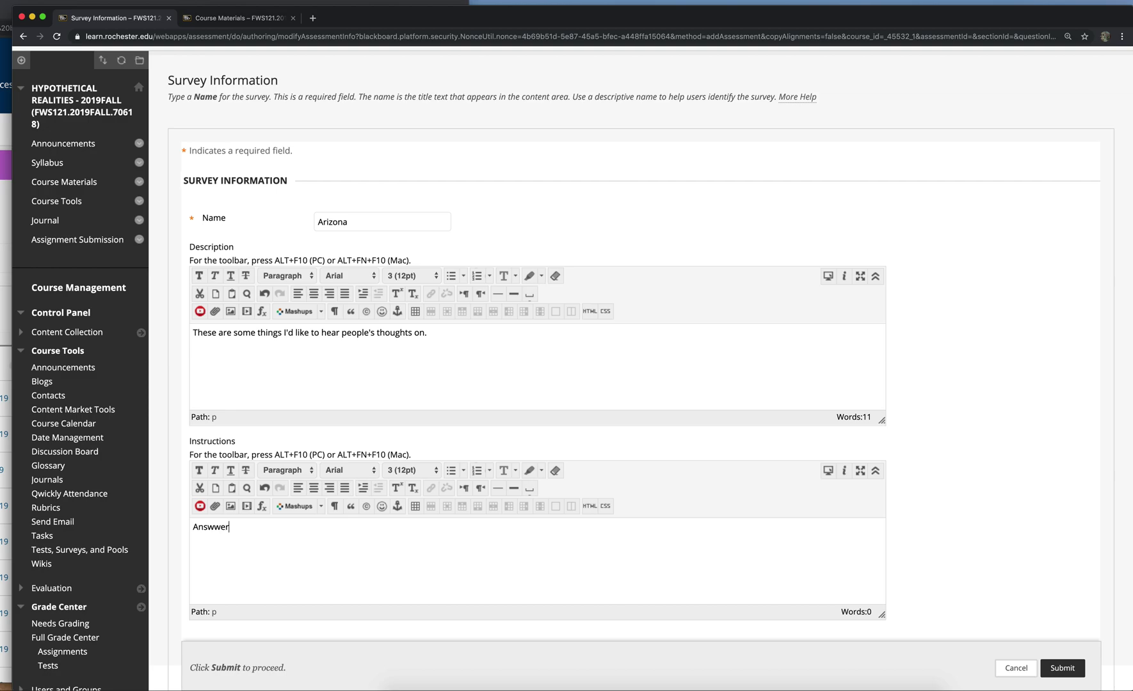
pyautogui.press('BackSpace')
pyautogui.press('BackSpace')
pyautogui.write('r these badboys!')
pyautogui.scroll(-2, 1001, 469)
pyautogui.scroll(-2, 1001, 470)
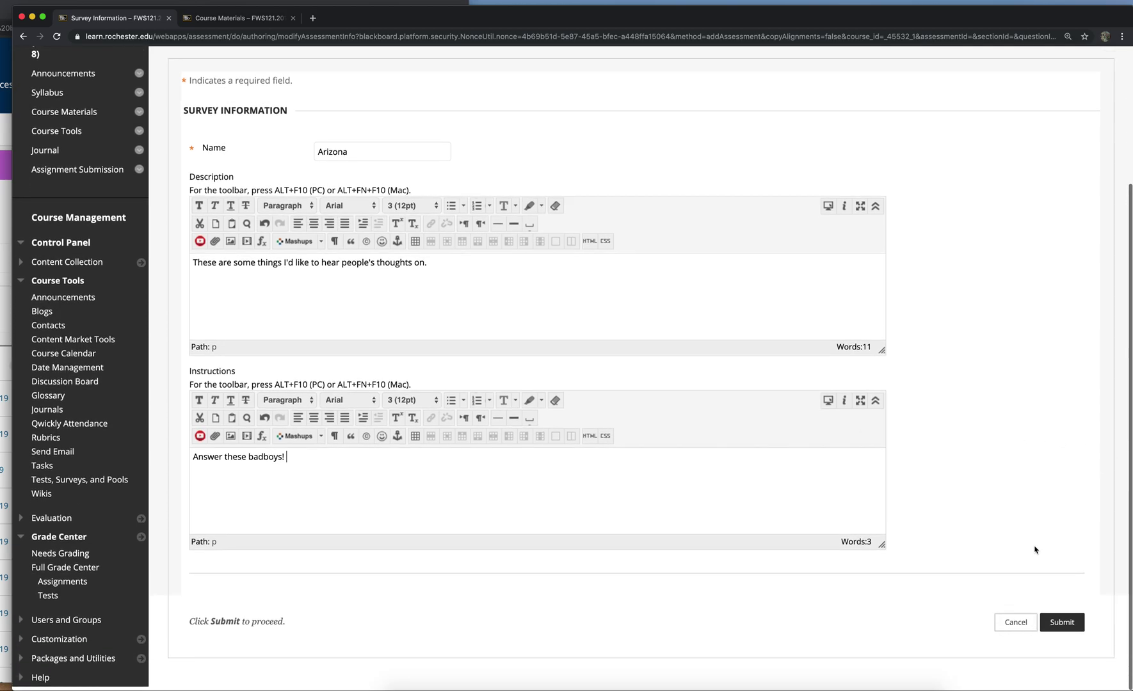
# - Submit the Arizona survey and bring up the Create Question list of question types
pyautogui.click(1063, 622)
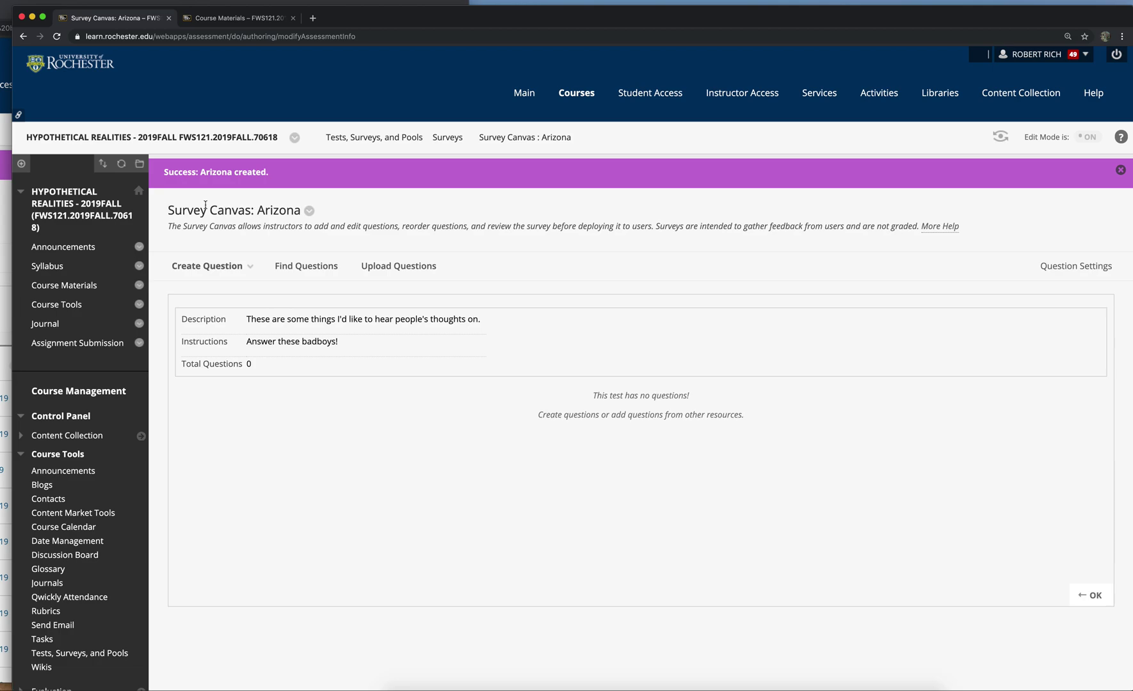
pyautogui.click(242, 266)
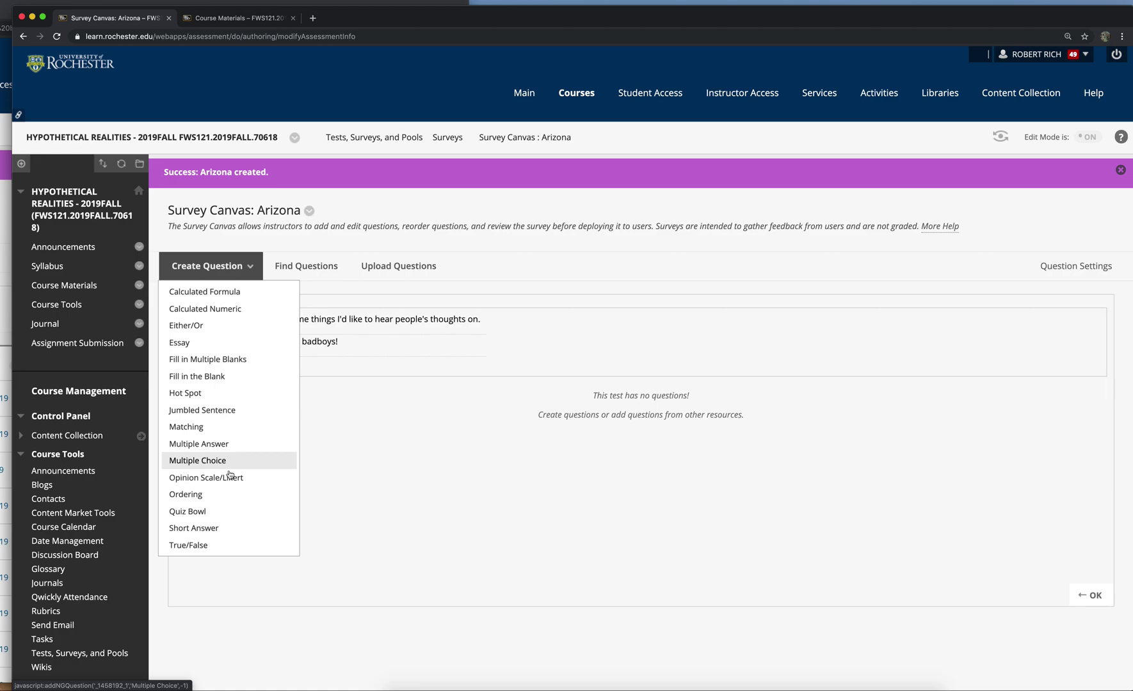
pyautogui.click(222, 266)
# - Add a multiple choice question reading 'The Santa Clause (i.e. the Tim Allen movie) is:'
pyautogui.click(218, 463)
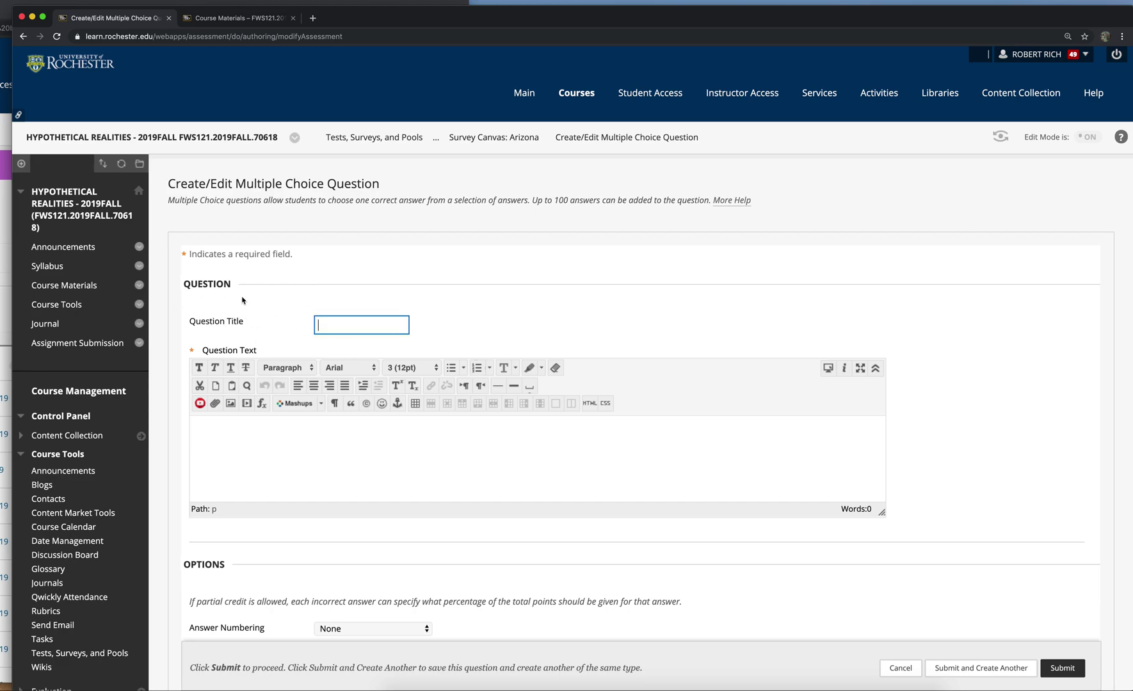
pyautogui.scroll(-3, 541, 309)
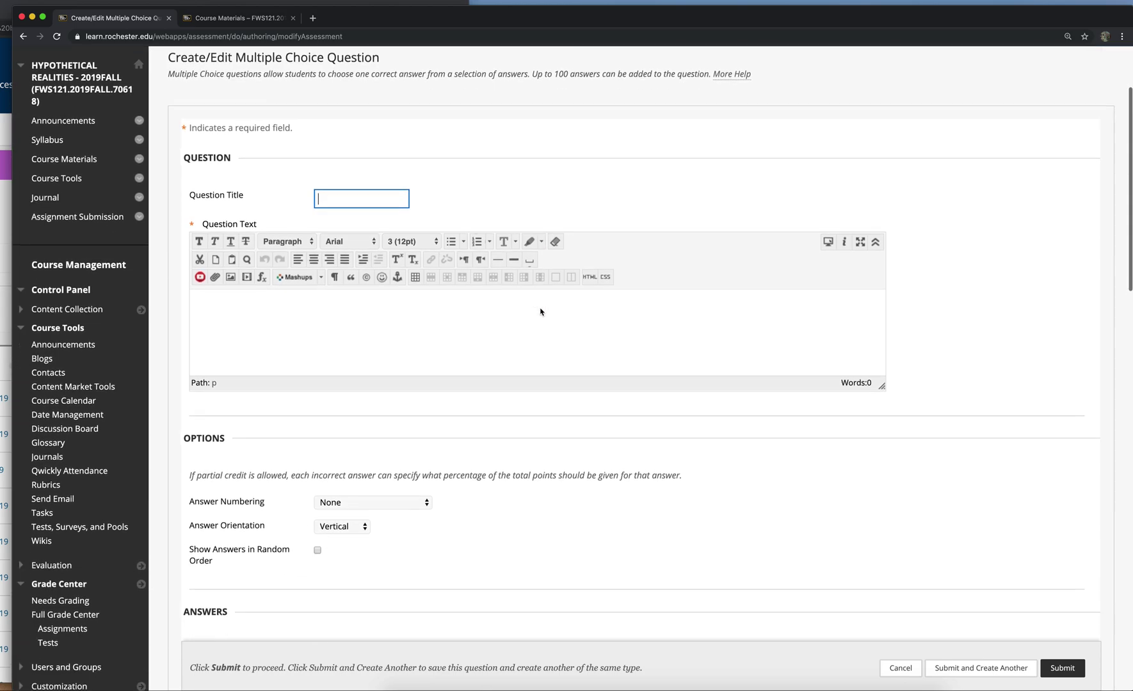
pyautogui.click(511, 308)
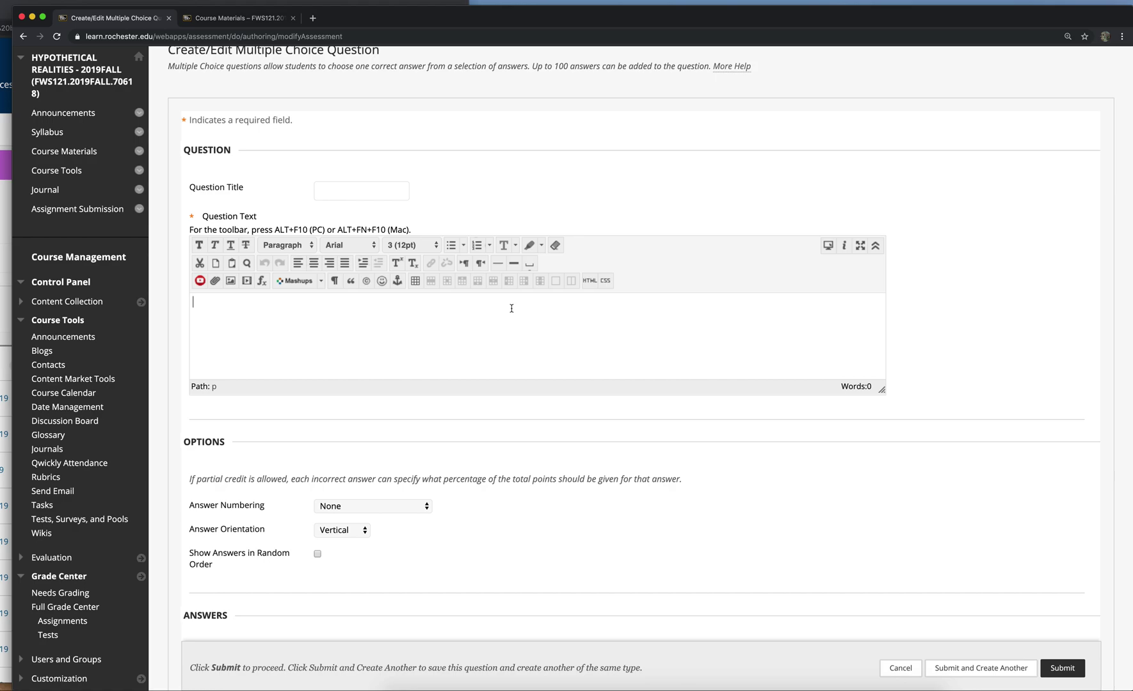
pyautogui.write('The Santa Clause (i.e. the Tim Allen movie) is:')
# - Leave the question's answer numbering set to None
pyautogui.scroll(-3, 736, 478)
pyautogui.scroll(-2, 736, 479)
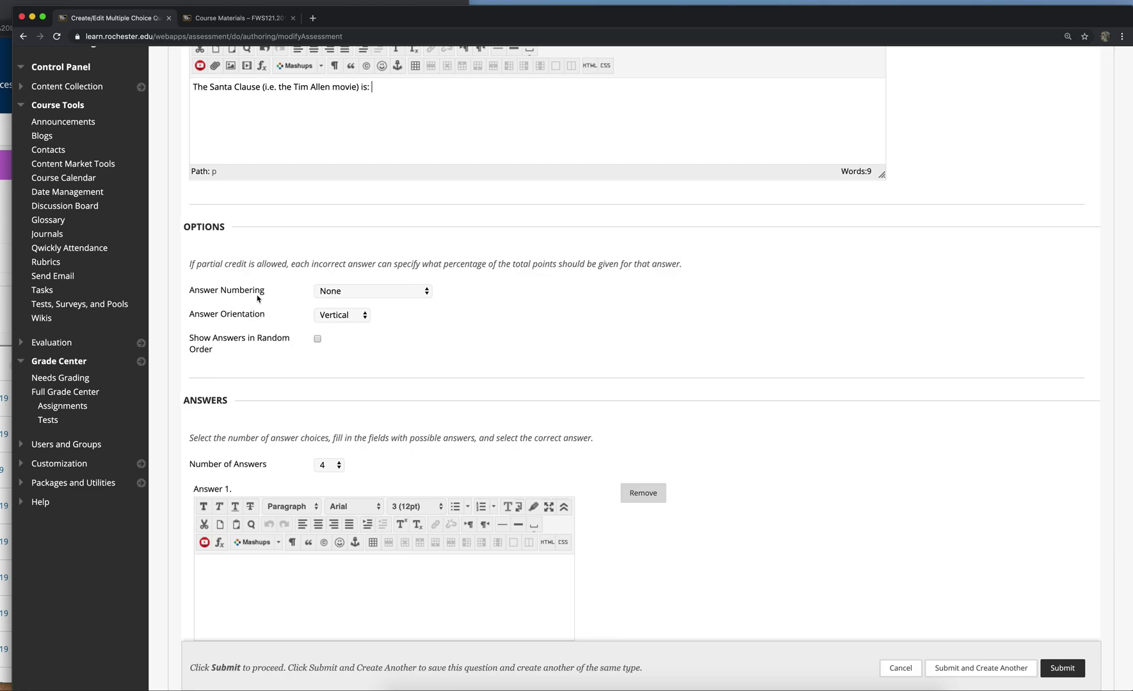
pyautogui.click(425, 294)
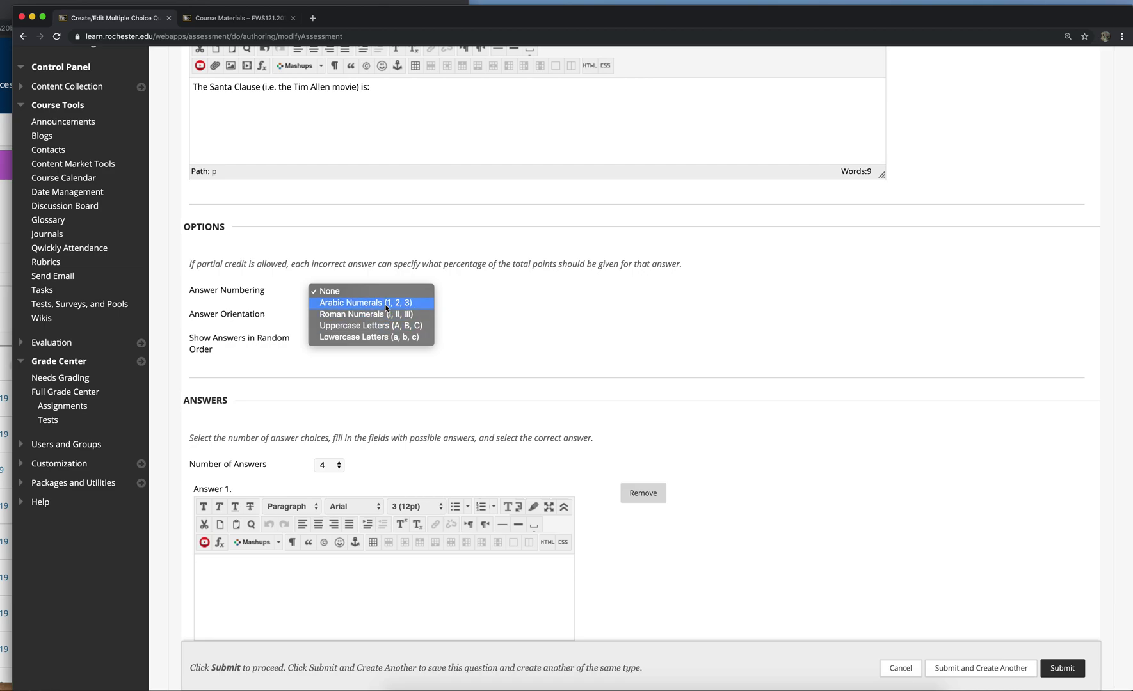
pyautogui.click(580, 328)
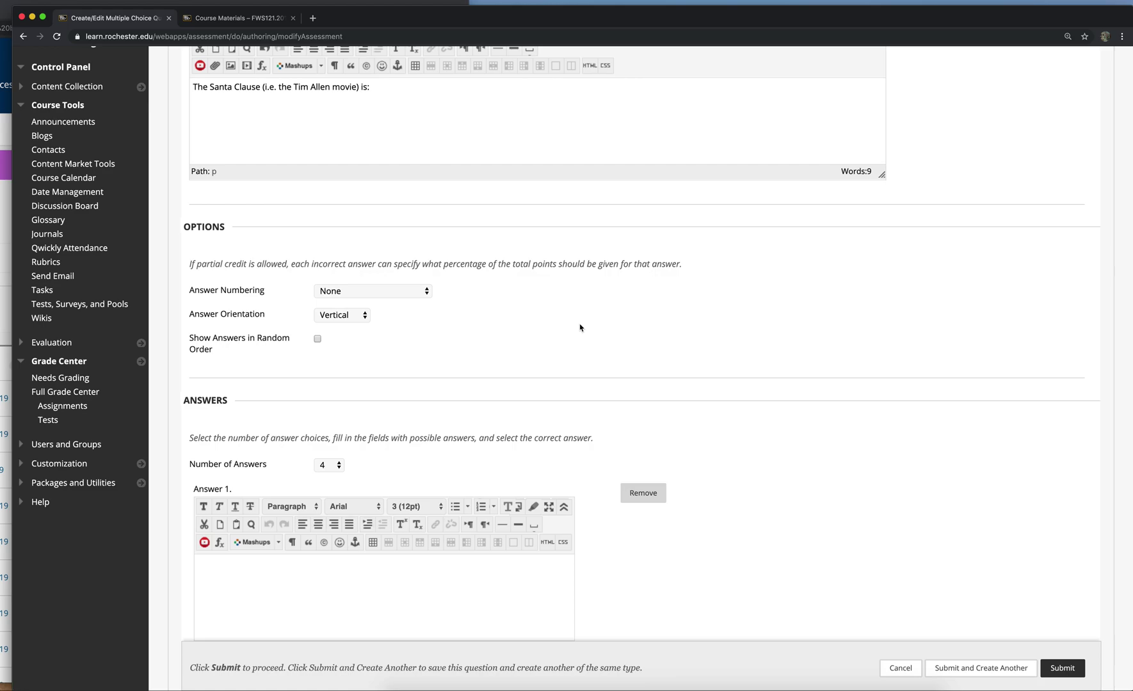
pyautogui.scroll(-5, 580, 328)
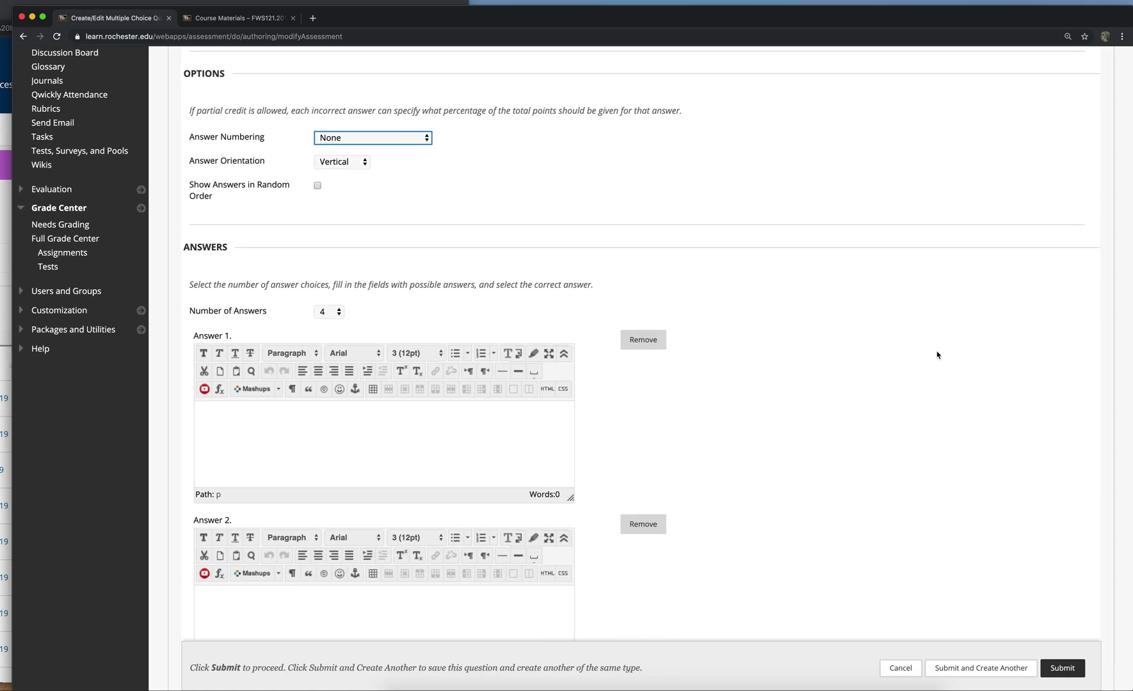
pyautogui.scroll(-5, 938, 355)
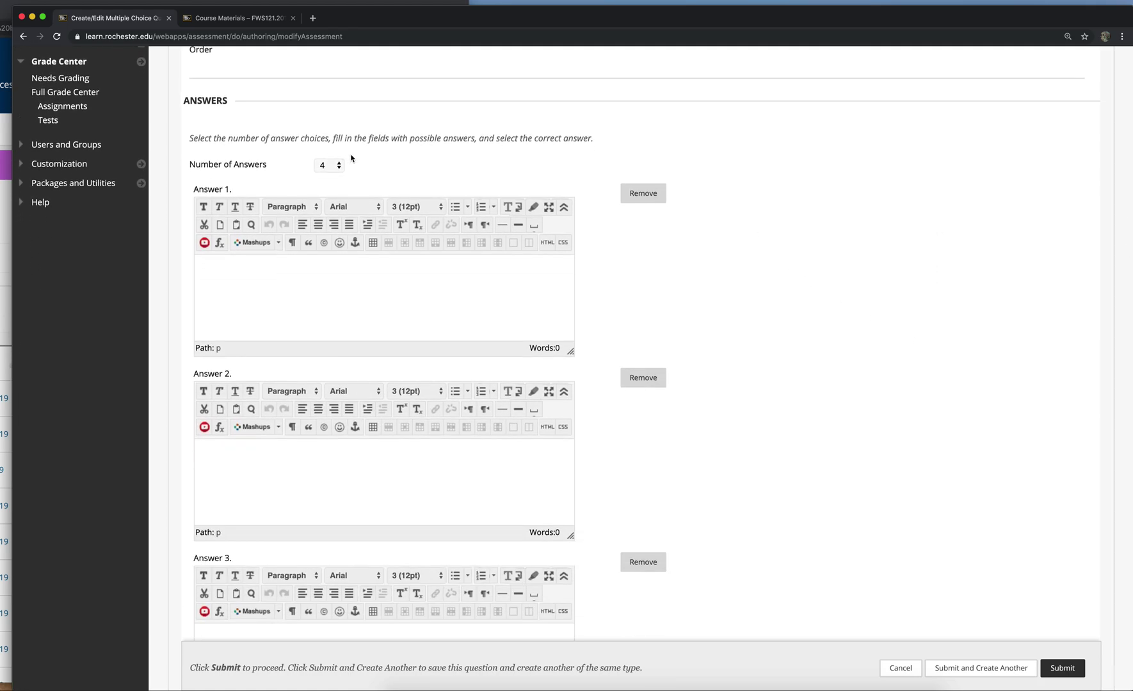
# - Keep four answer choices and enter 'Overrated' and 'Underrated' as the first two
pyautogui.click(337, 168)
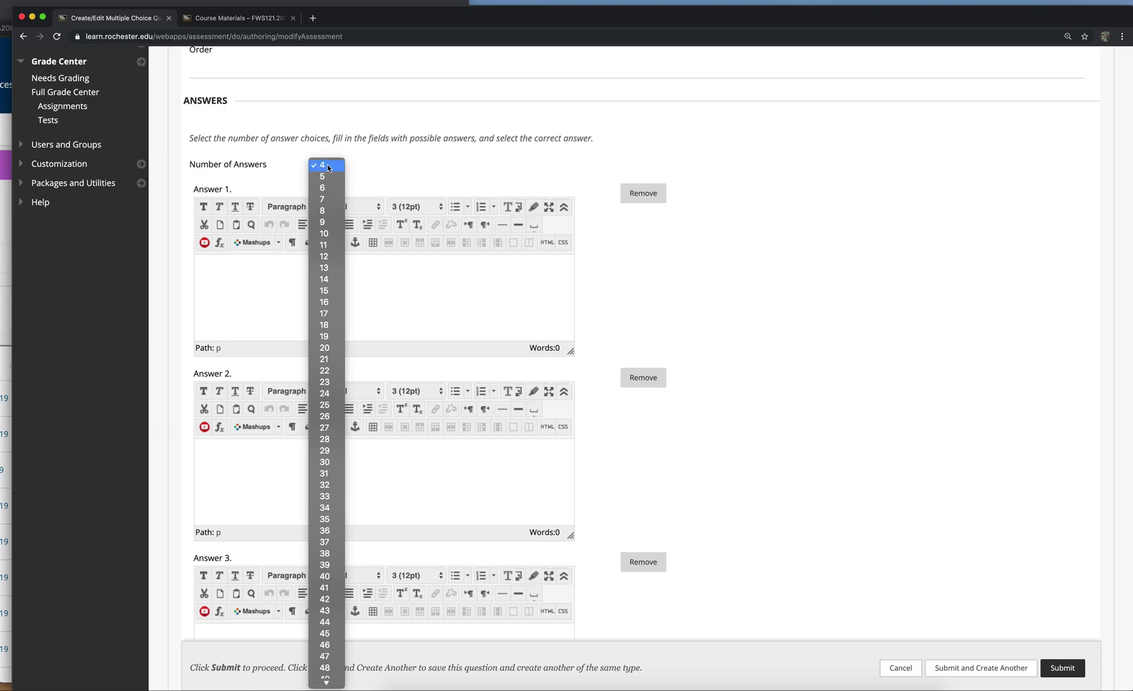
pyautogui.click(438, 168)
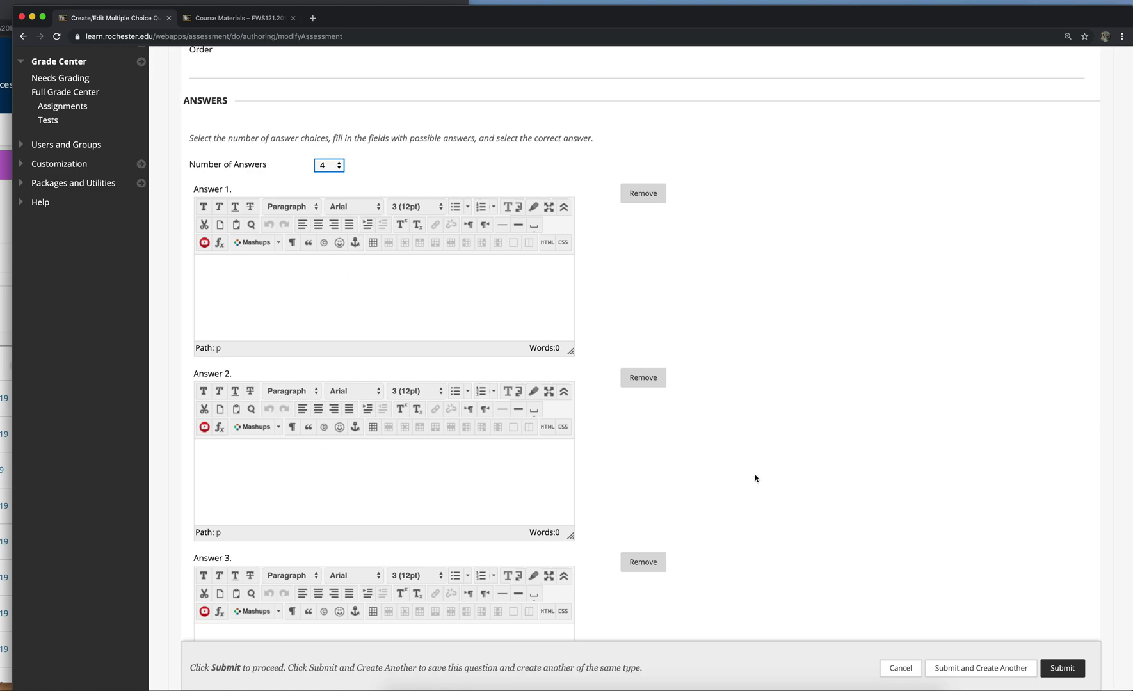
pyautogui.click(384, 267)
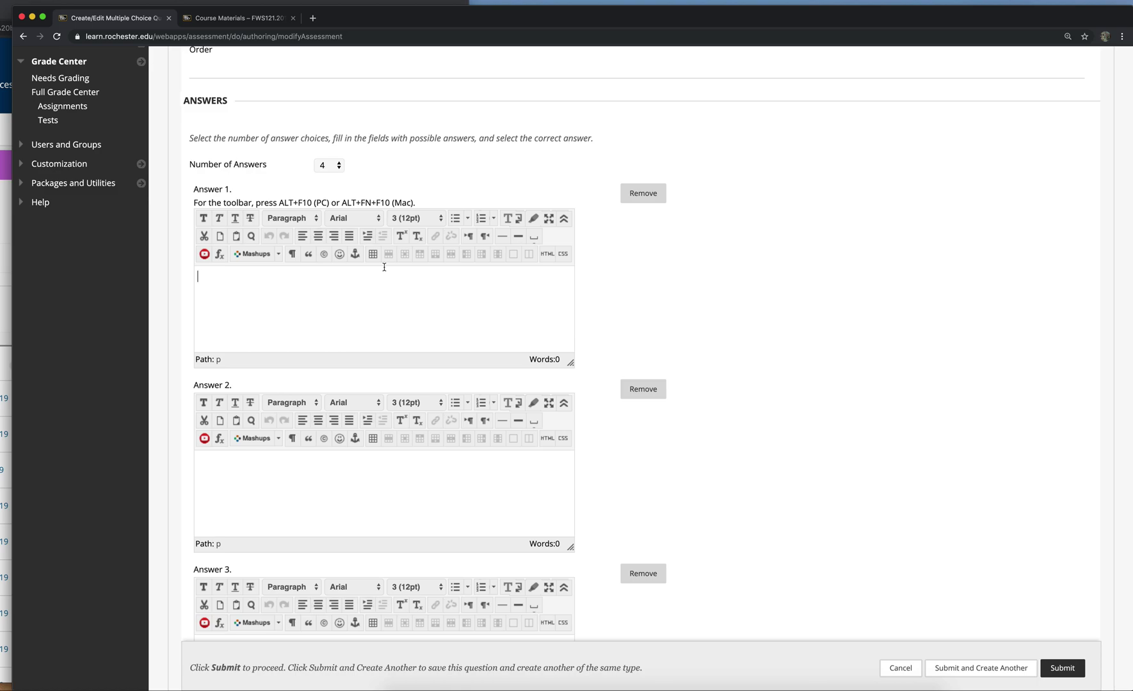
pyautogui.write('Overratee')
pyautogui.press('BackSpace')
pyautogui.write('d')
pyautogui.click(300, 470)
pyautogui.write('Un')
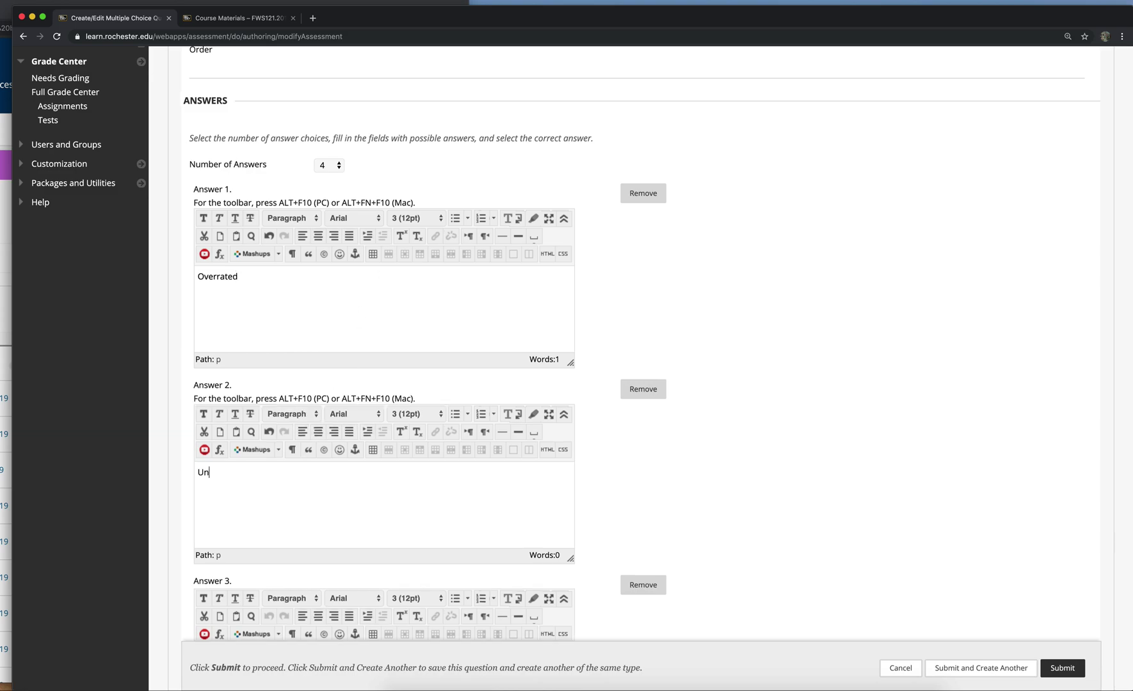
pyautogui.write('derrated')
# - Enter 'Properly rated' and 'Don't know/haven't seen it.' as the third and fourth answers
pyautogui.scroll(-5, 754, 518)
pyautogui.click(453, 467)
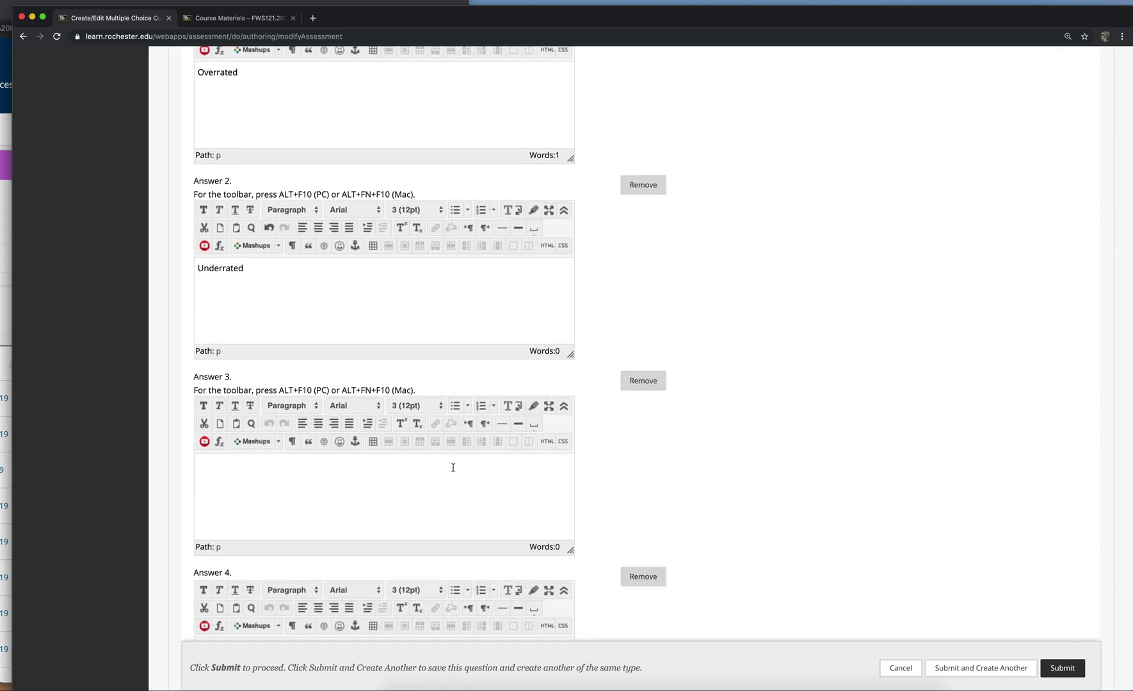
pyautogui.write('Properly rated')
pyautogui.scroll(-1, 669, 429)
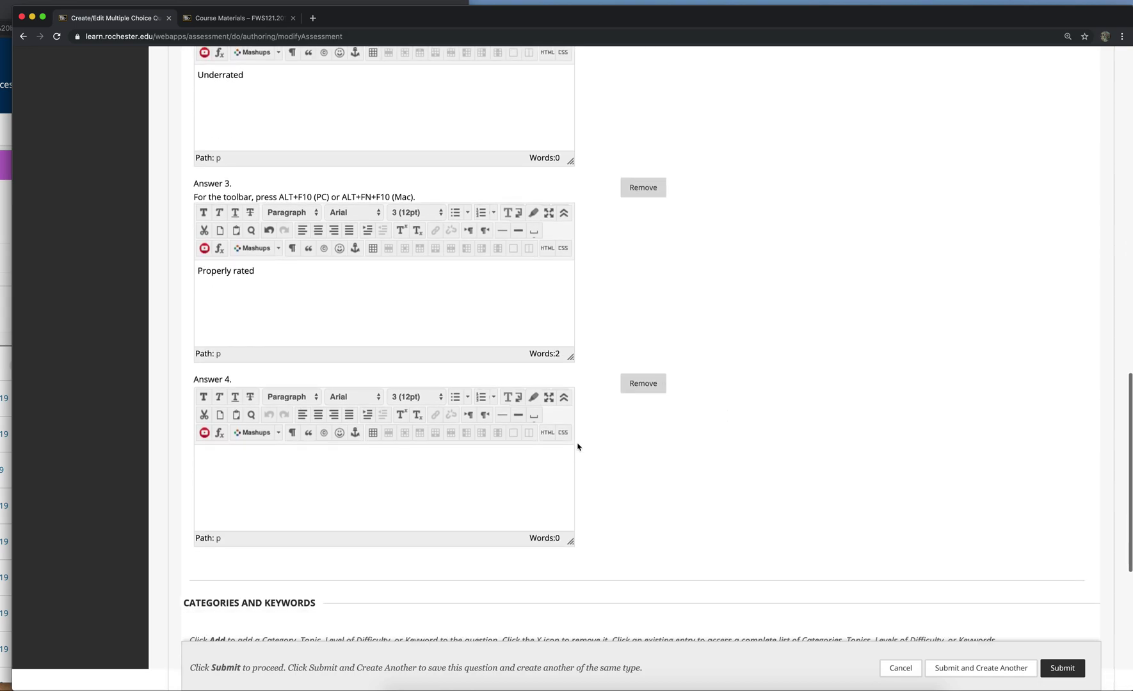
pyautogui.click(316, 469)
pyautogui.write('Don')
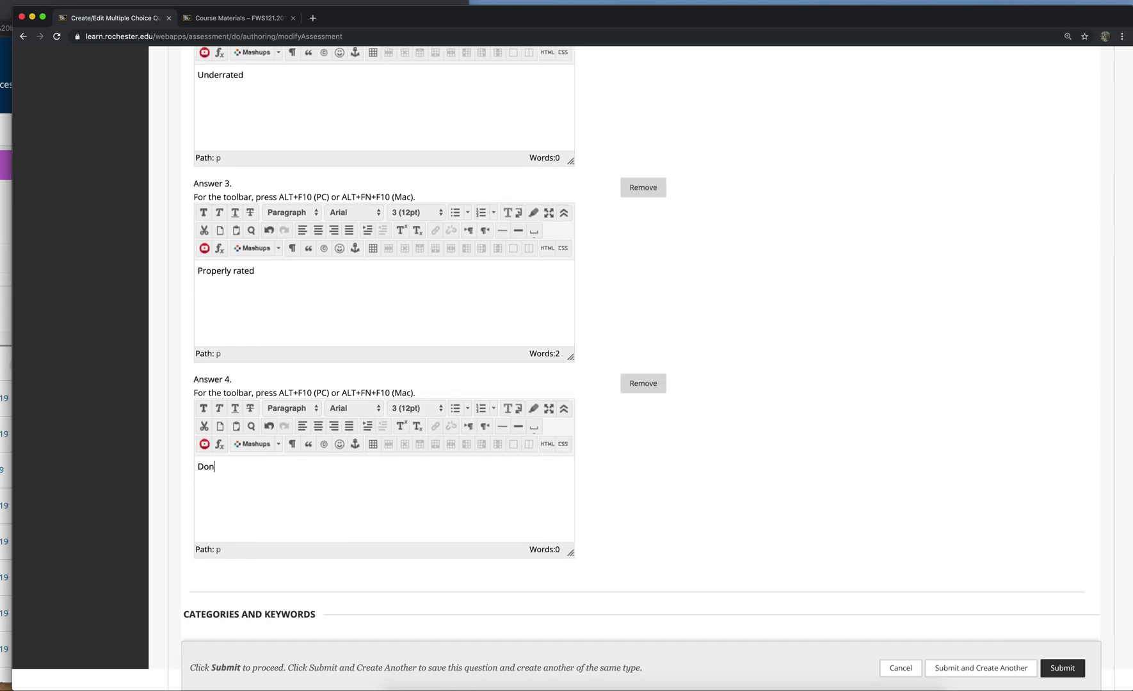
pyautogui.write("'t know/haven't seen it.")
pyautogui.scroll(-3, 886, 489)
pyautogui.scroll(4, 886, 489)
pyautogui.scroll(4, 886, 489)
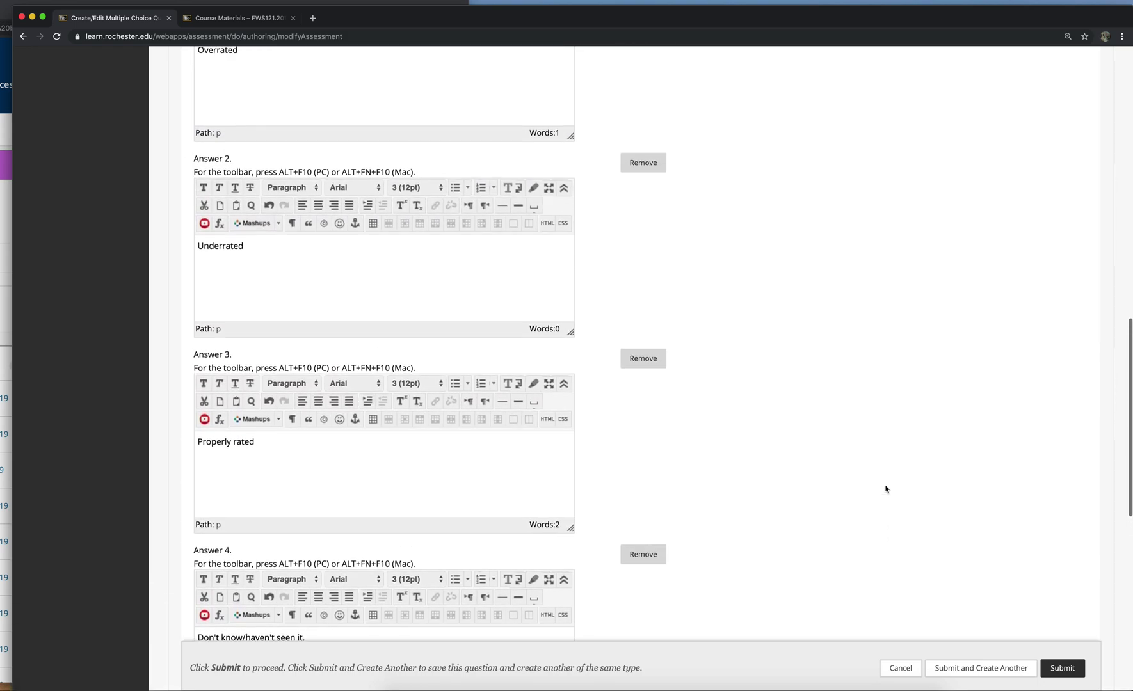
pyautogui.scroll(4, 885, 489)
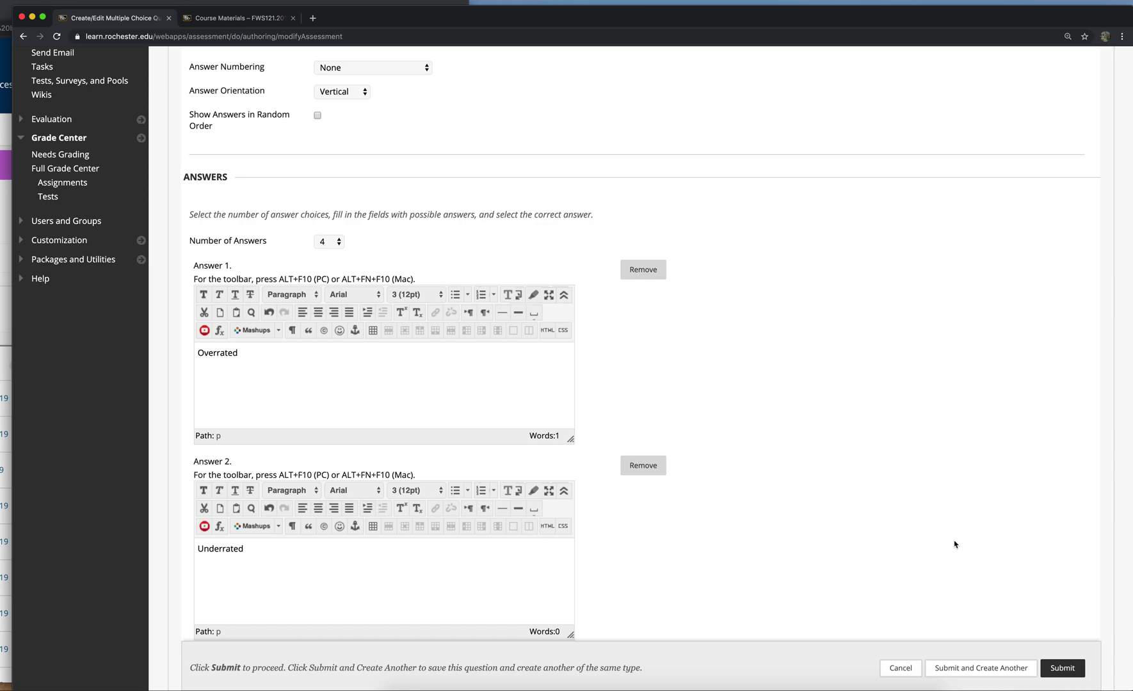
# - Save the Santa Clause question and add a short-answer question asking what would make a cool informal writing prompt
pyautogui.click(1062, 669)
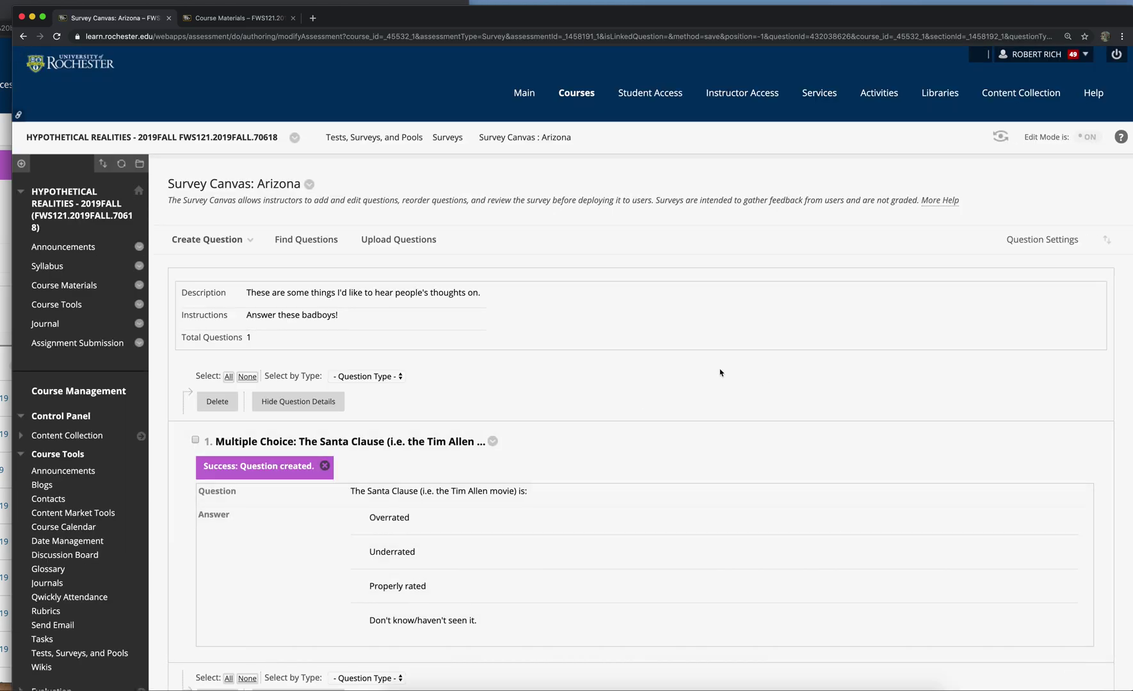
pyautogui.click(207, 239)
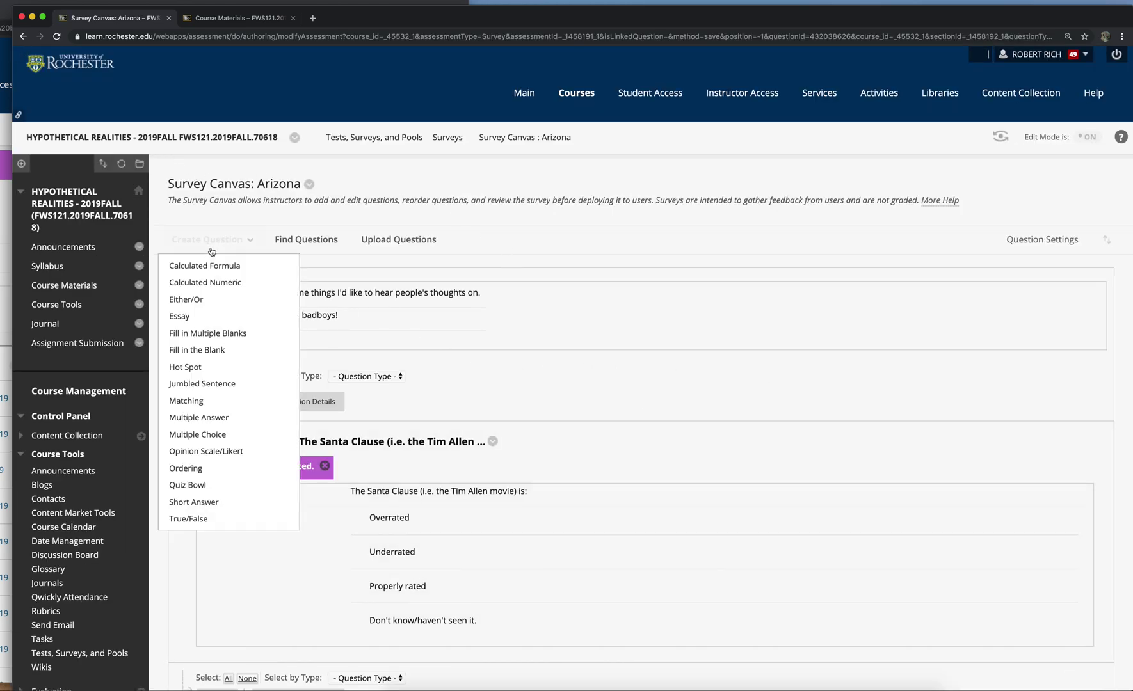
pyautogui.click(215, 504)
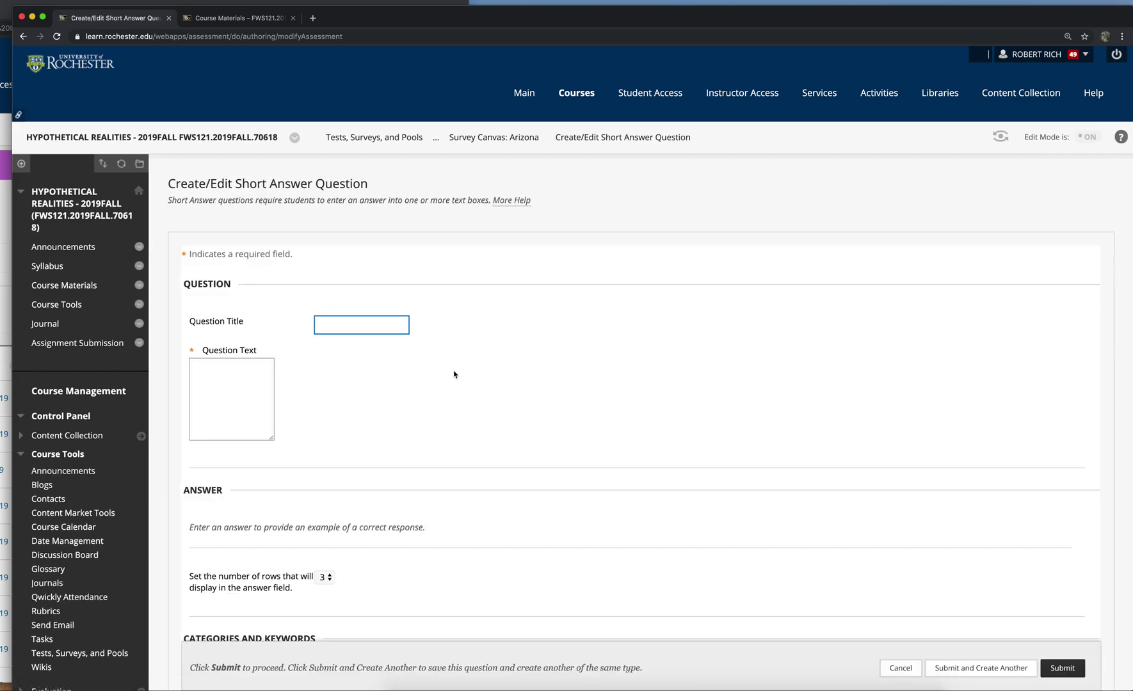
pyautogui.click(317, 455)
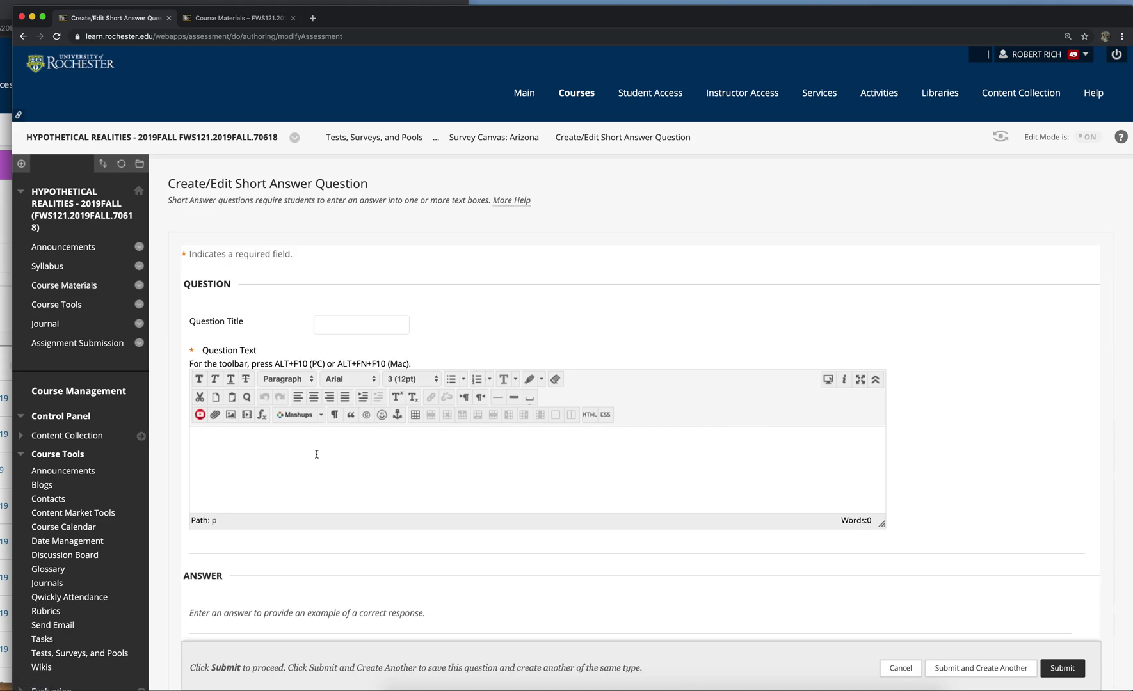
pyautogui.write('What do you think would make for a ')
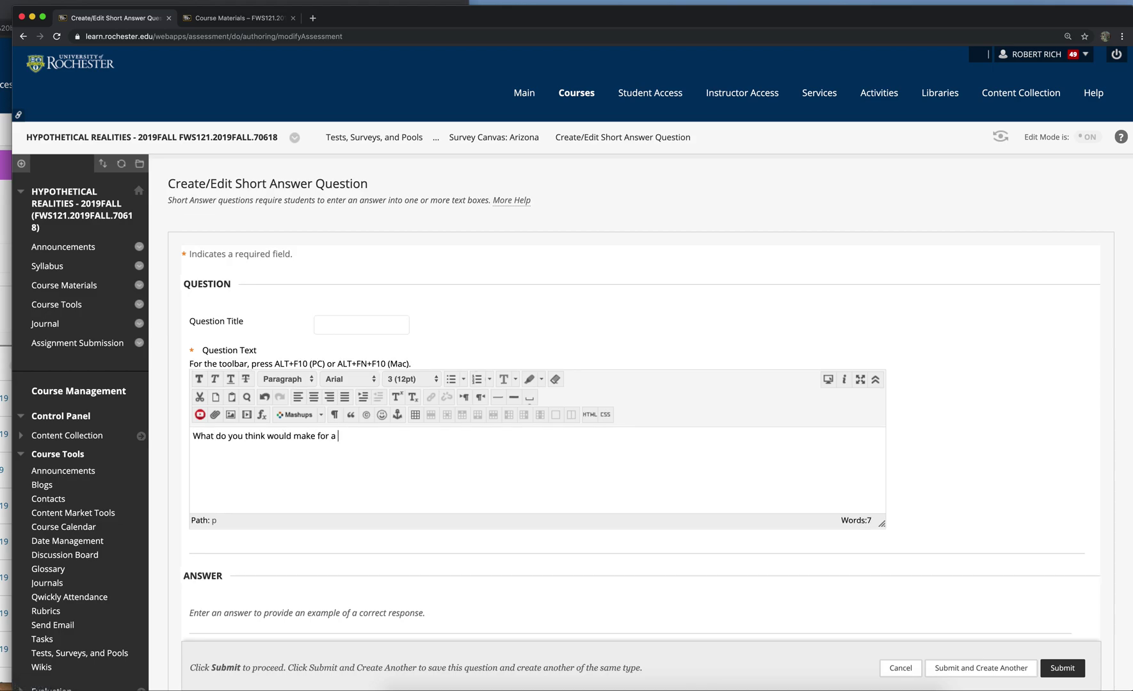
pyautogui.write('cool informal writing prompt?')
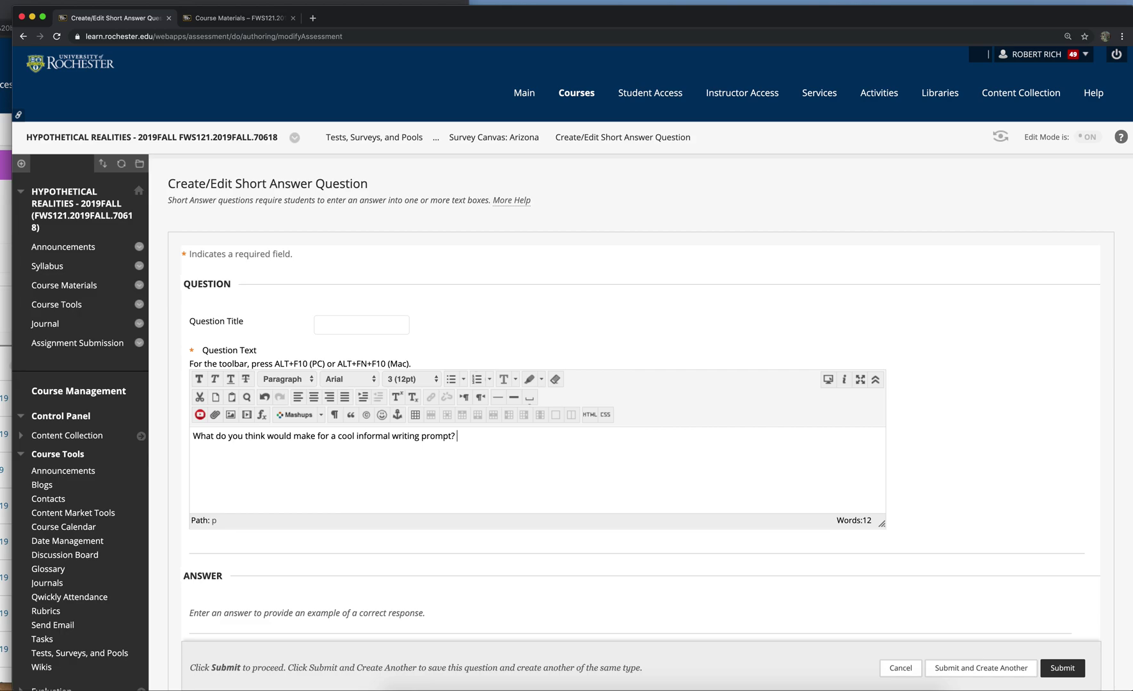
pyautogui.scroll(-5, 1006, 513)
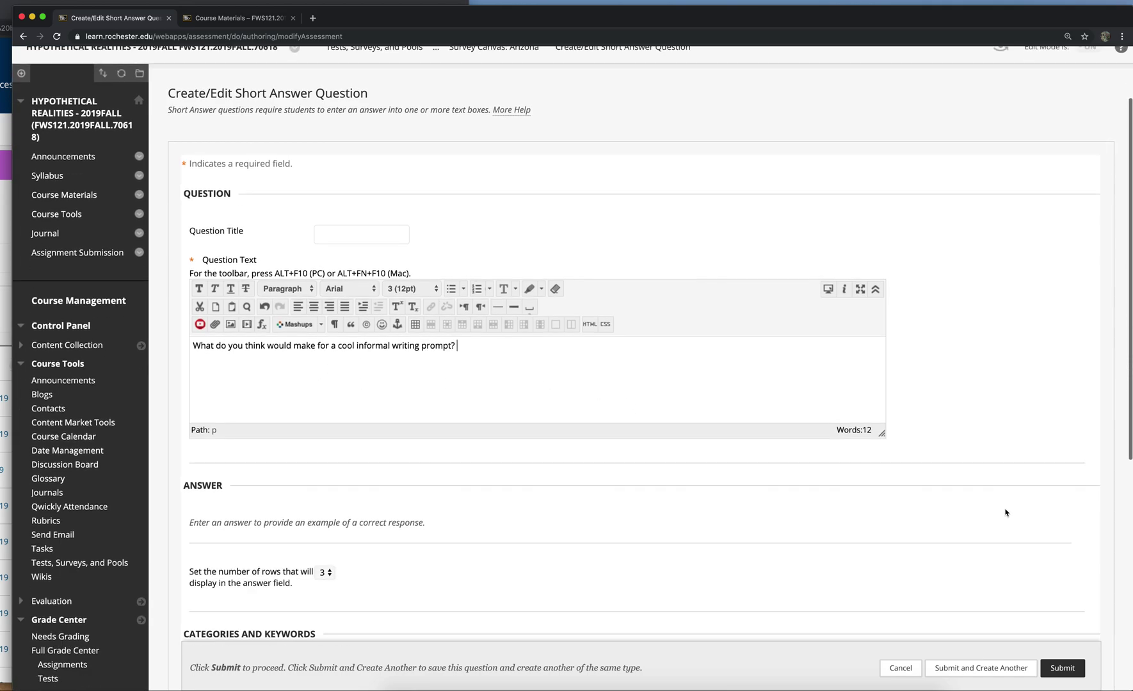
pyautogui.scroll(-3, 1006, 513)
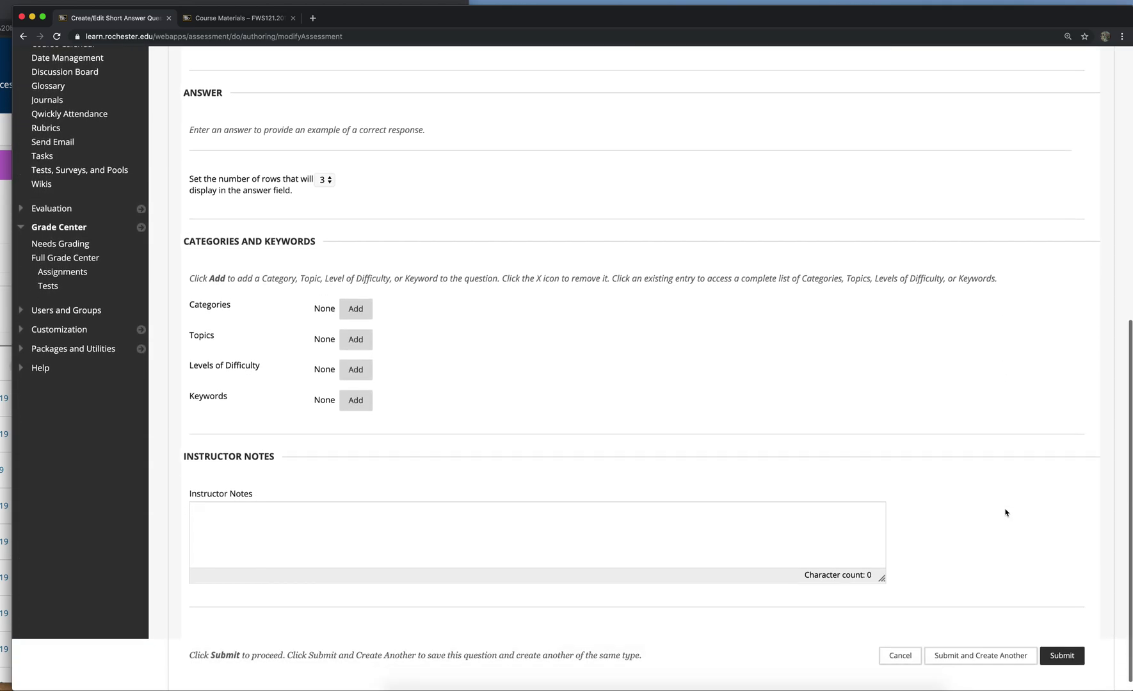
# - Save the short-answer question and review both questions on the Arizona Survey Canvas
pyautogui.click(1061, 643)
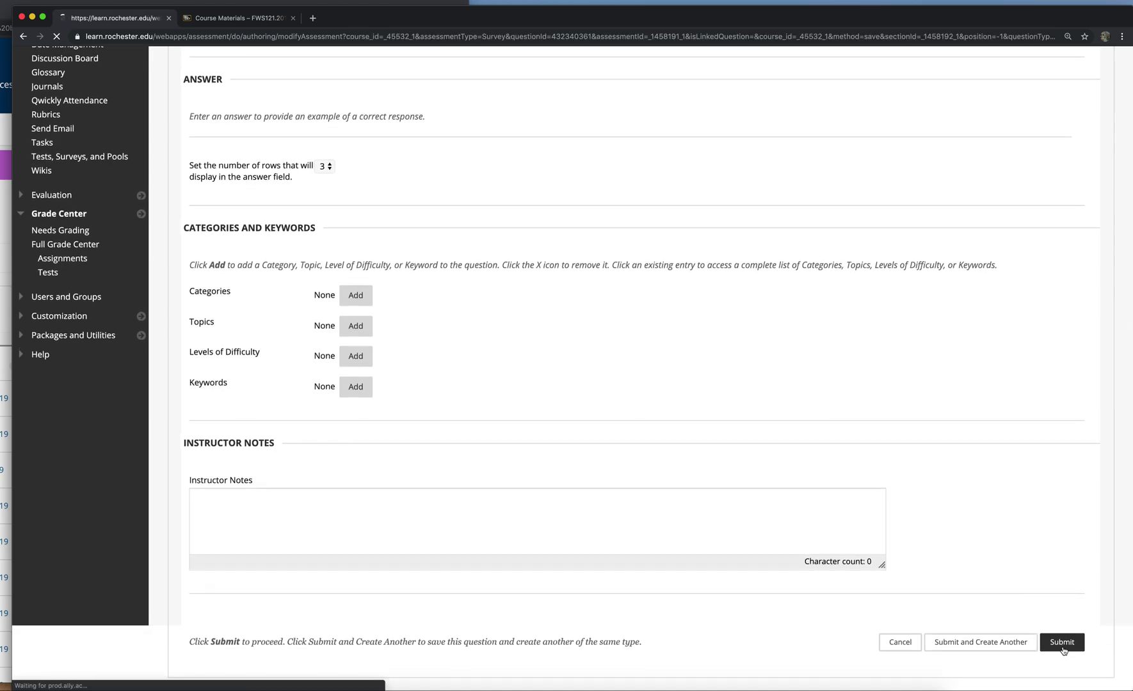
pyautogui.scroll(-3, 737, 427)
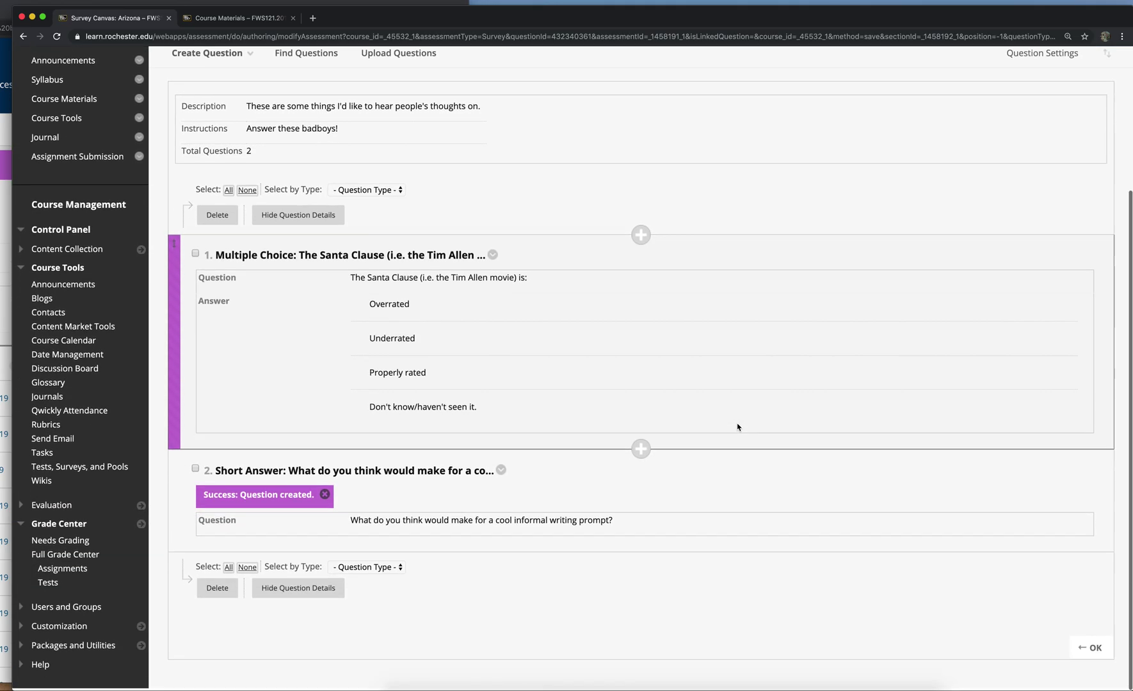
pyautogui.scroll(3, 737, 427)
pyautogui.scroll(-3, 737, 427)
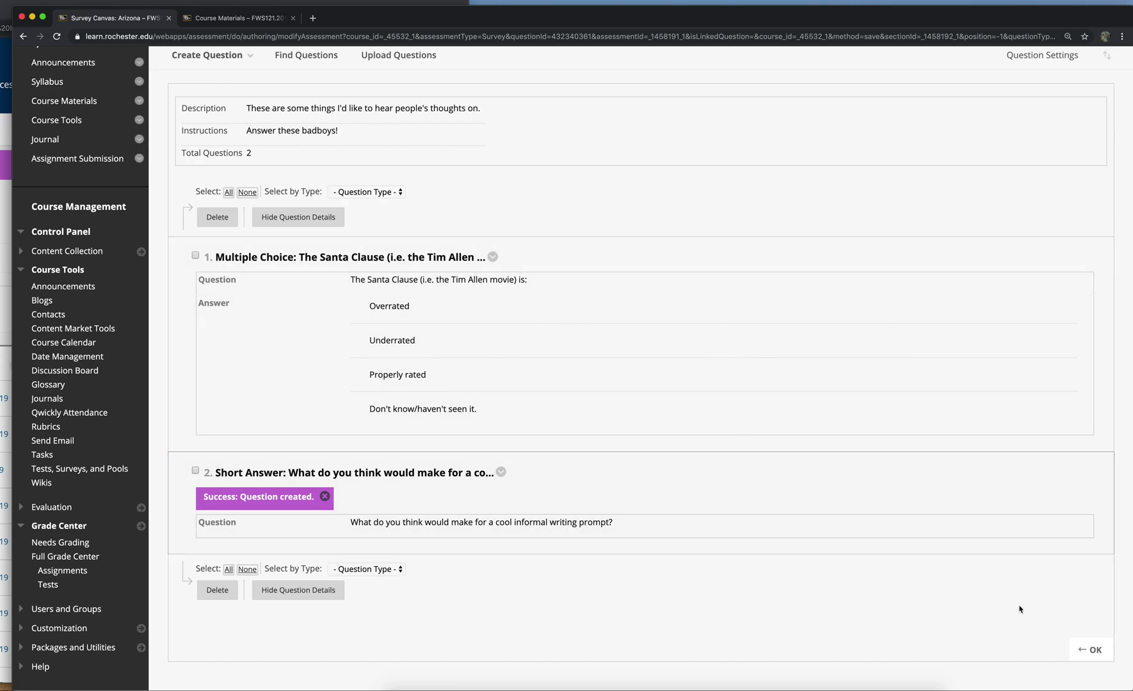
# - Finish editing and return to the Surveys list alongside Omaha and The Questions!
pyautogui.click(1093, 651)
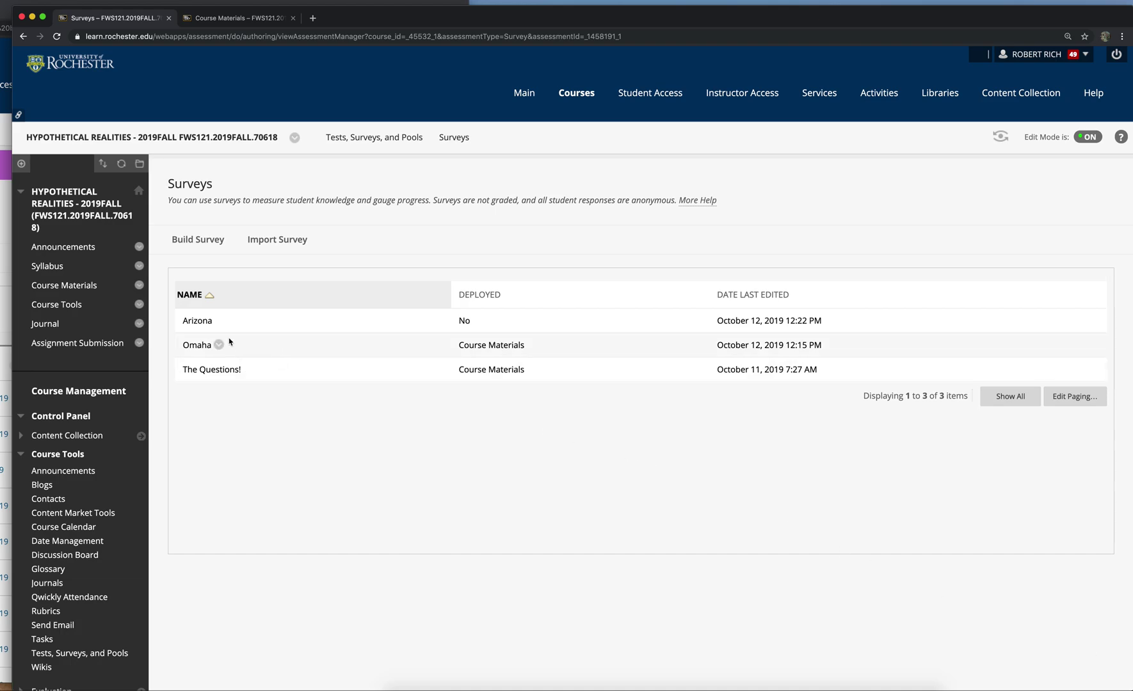
pyautogui.moveTo(205, 321)
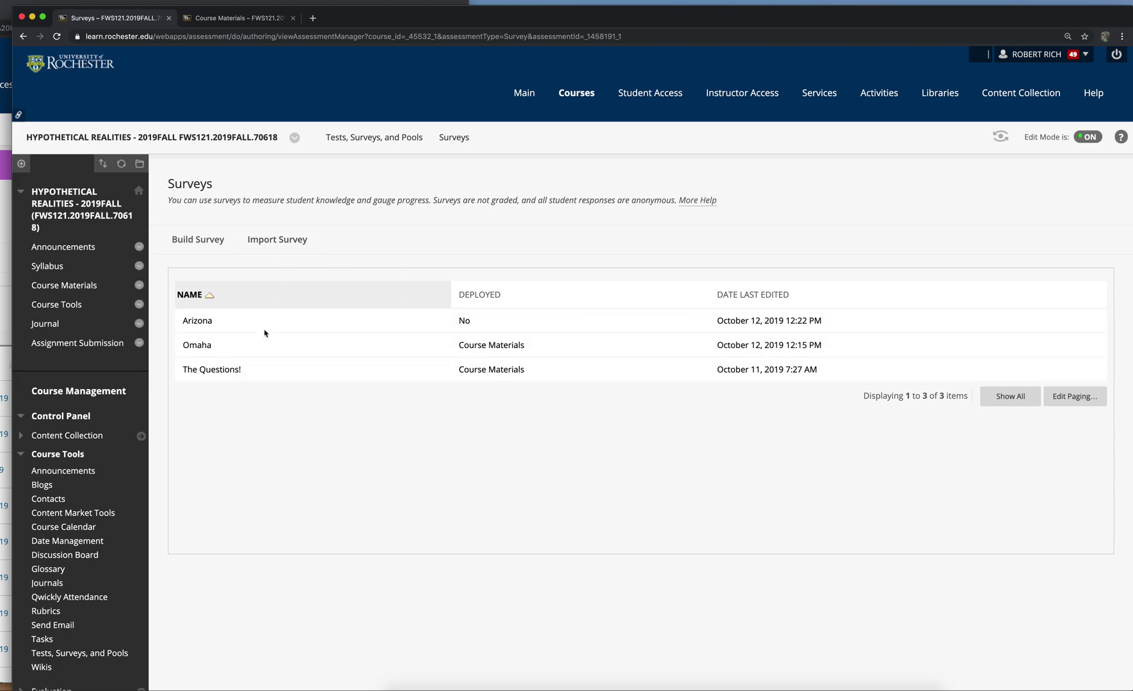
pyautogui.moveTo(503, 320)
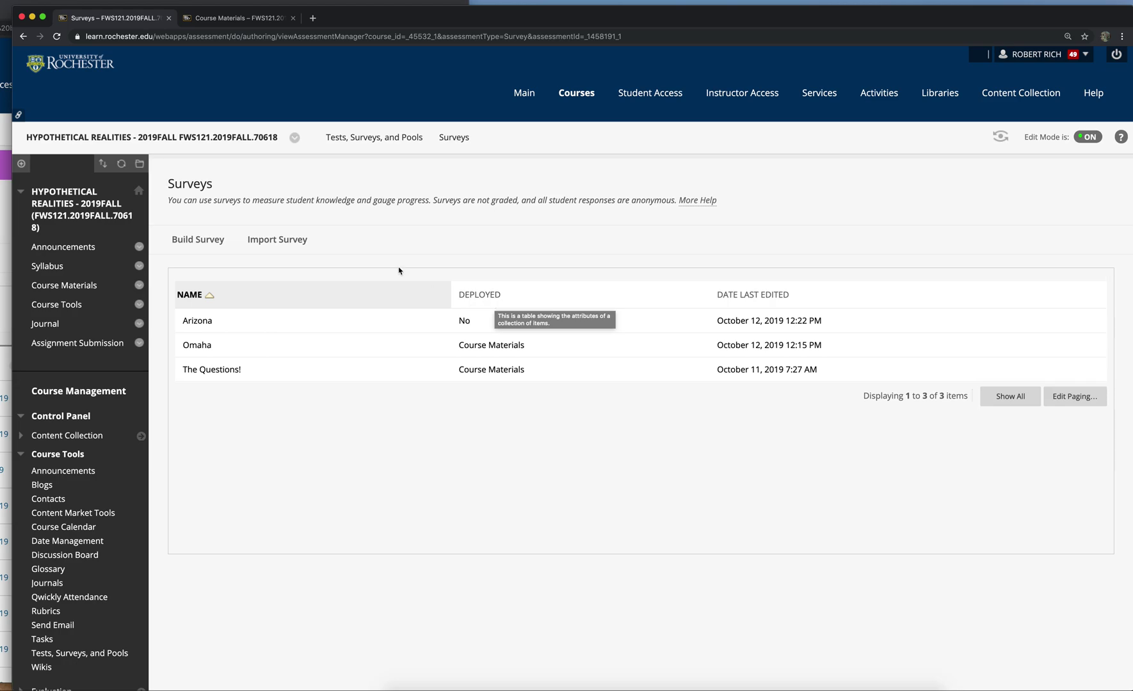
# - Add the existing Arizona survey to Course Materials as a survey assessment
pyautogui.click(75, 289)
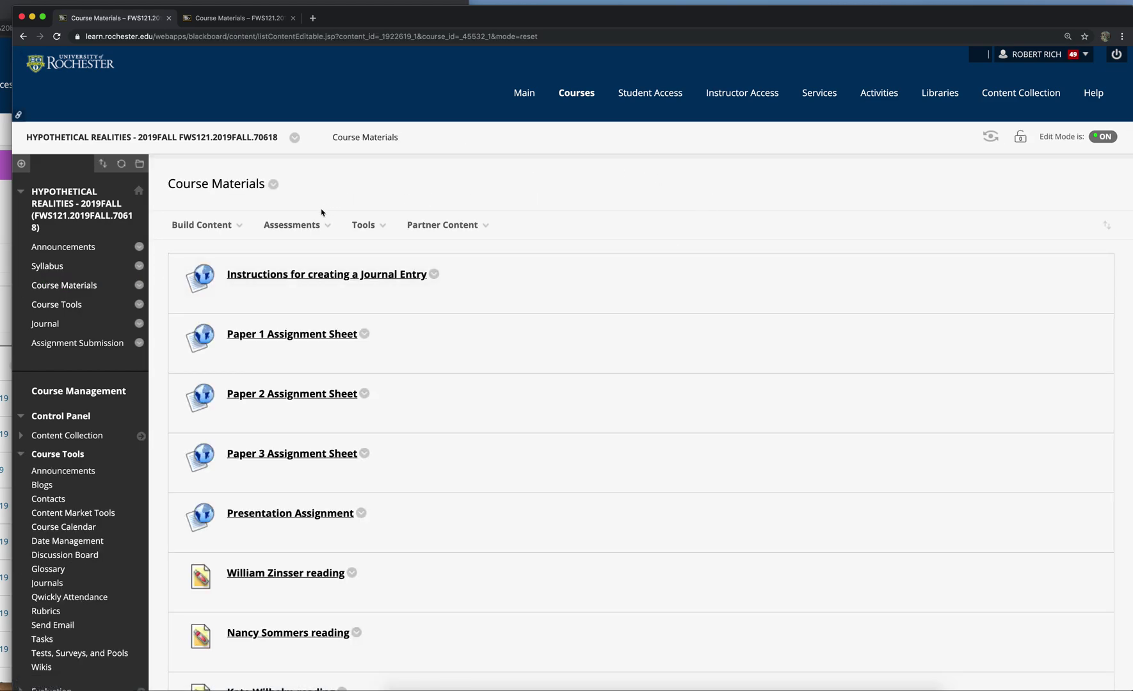
pyautogui.click(301, 226)
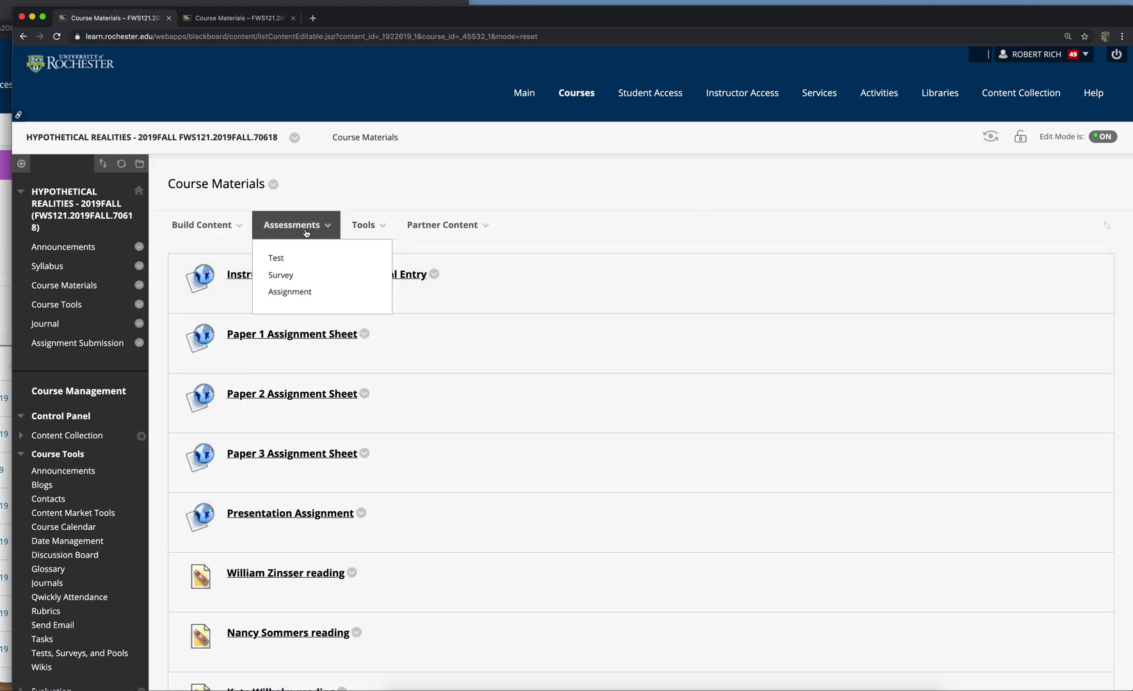
pyautogui.click(286, 276)
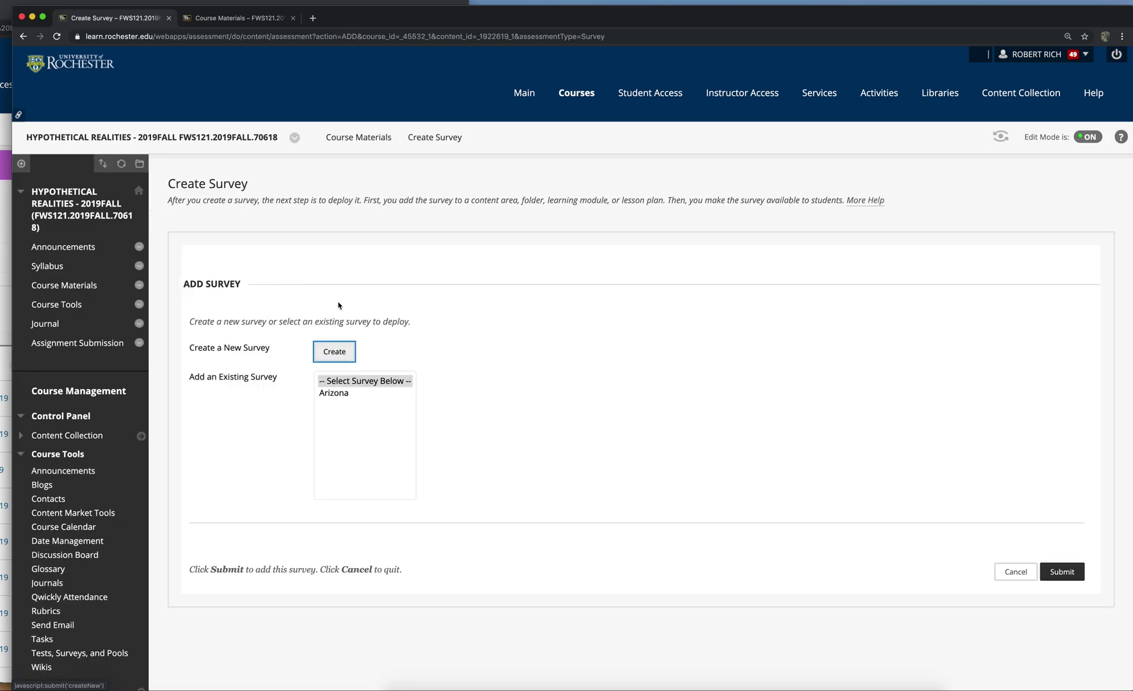
pyautogui.click(345, 393)
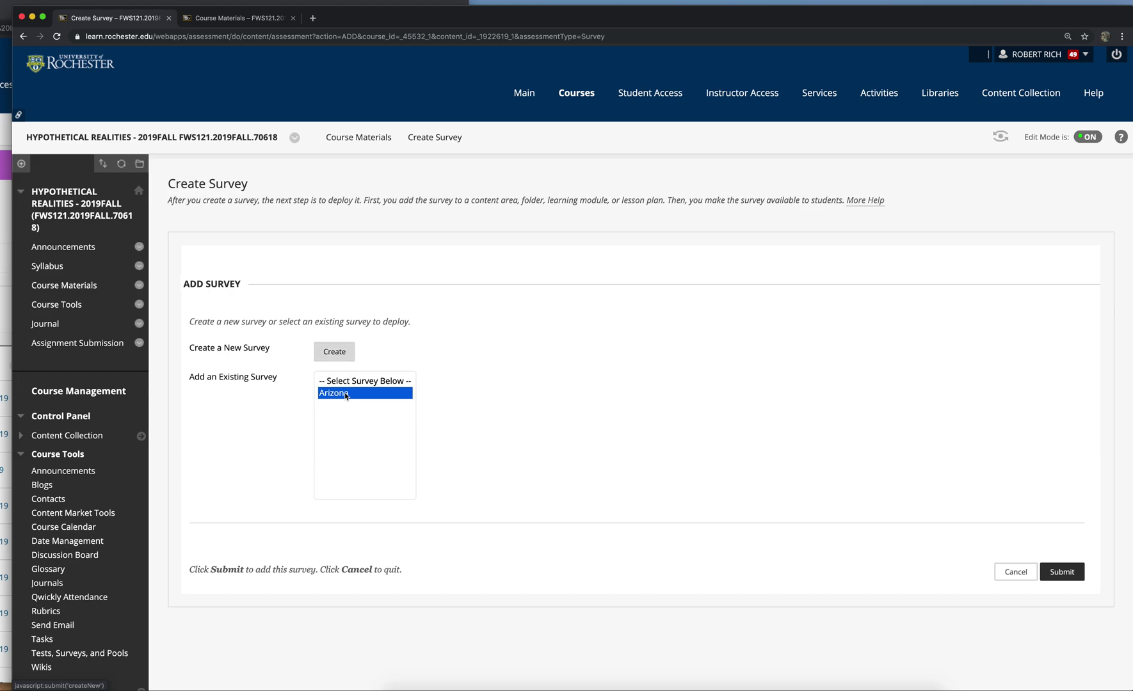
pyautogui.click(1060, 573)
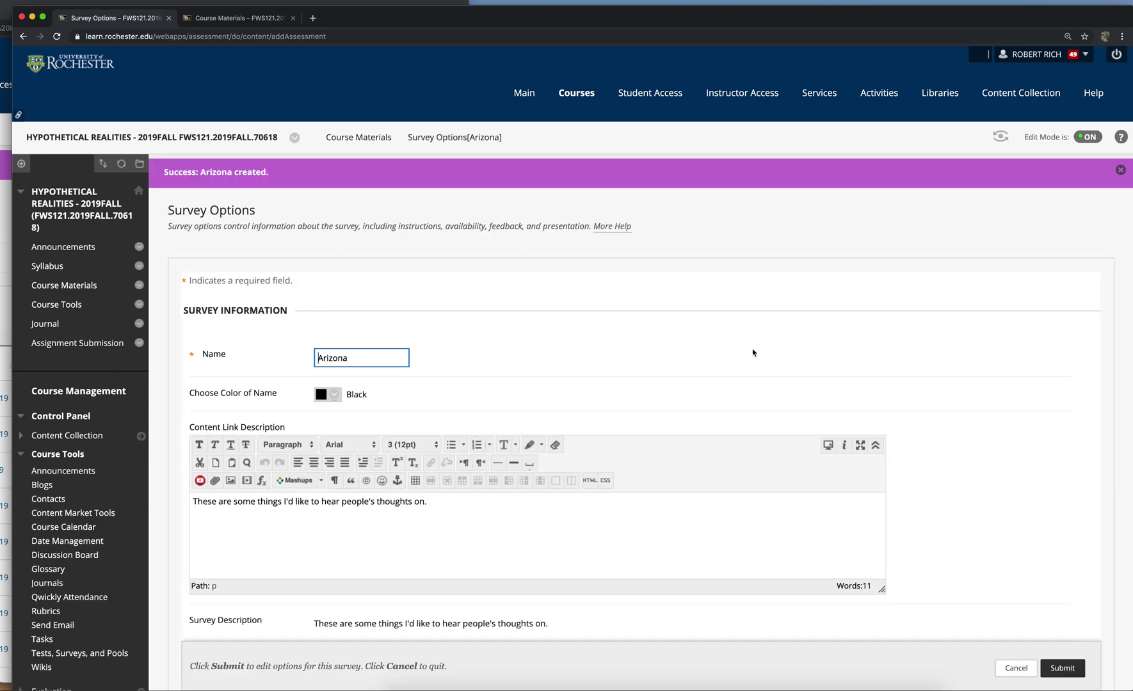
# - In Survey Options, show the instructions and set the survey to open in a new window
pyautogui.scroll(-5, 753, 352)
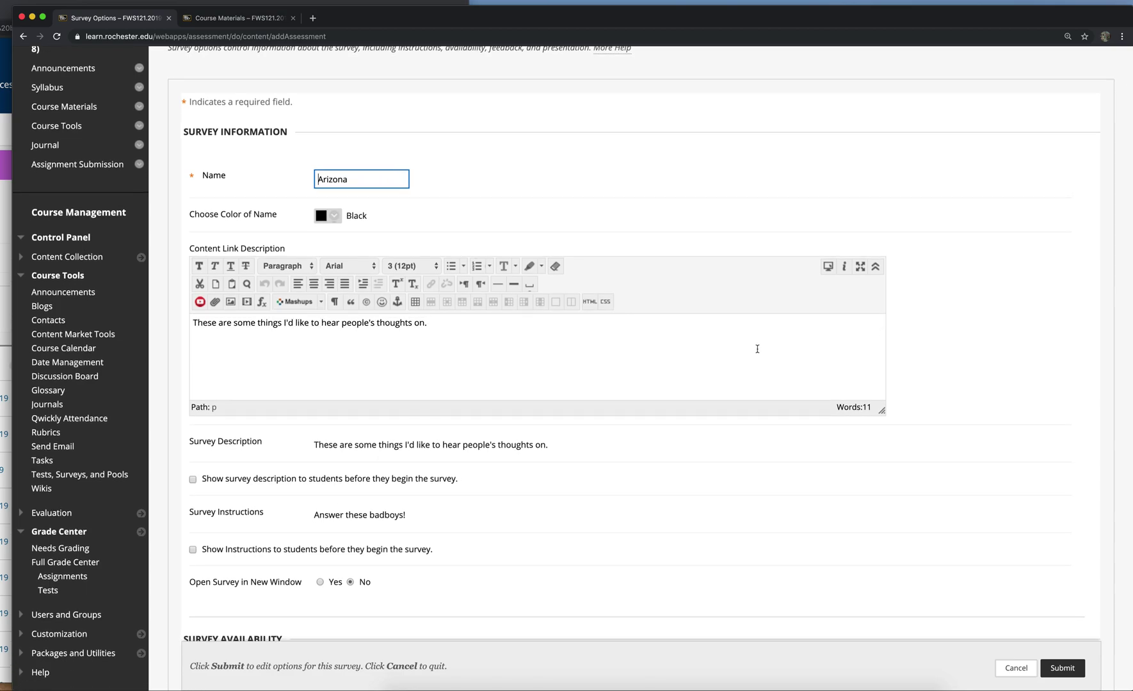
pyautogui.scroll(-5, 956, 375)
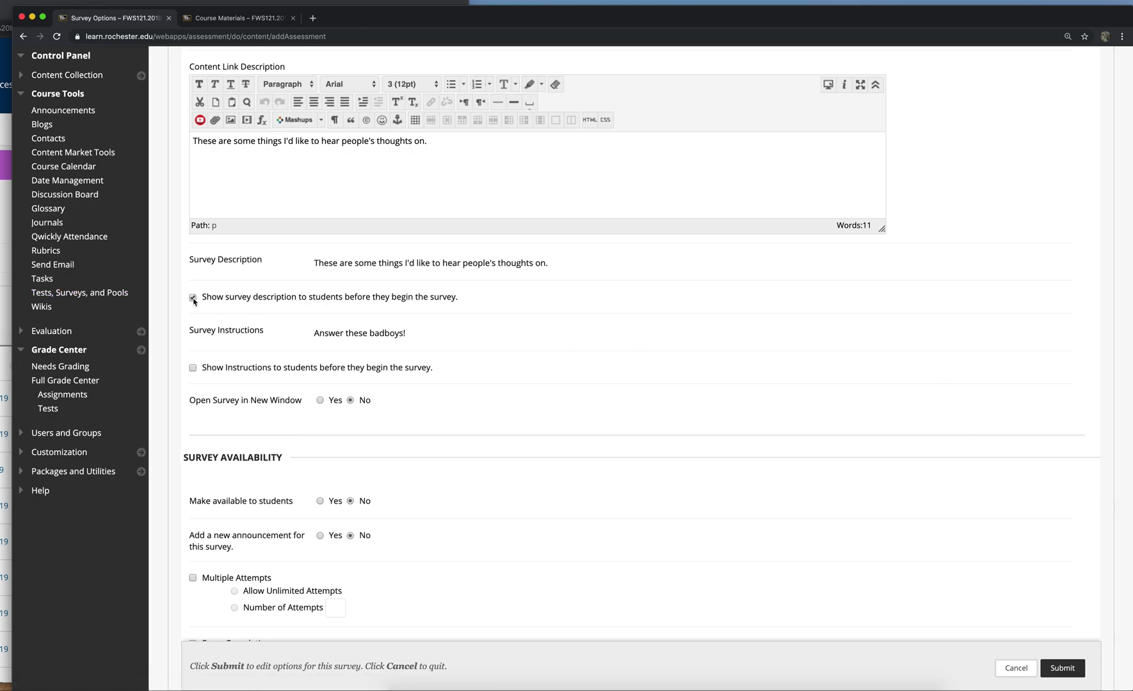
pyautogui.click(193, 369)
pyautogui.scroll(-2, 719, 468)
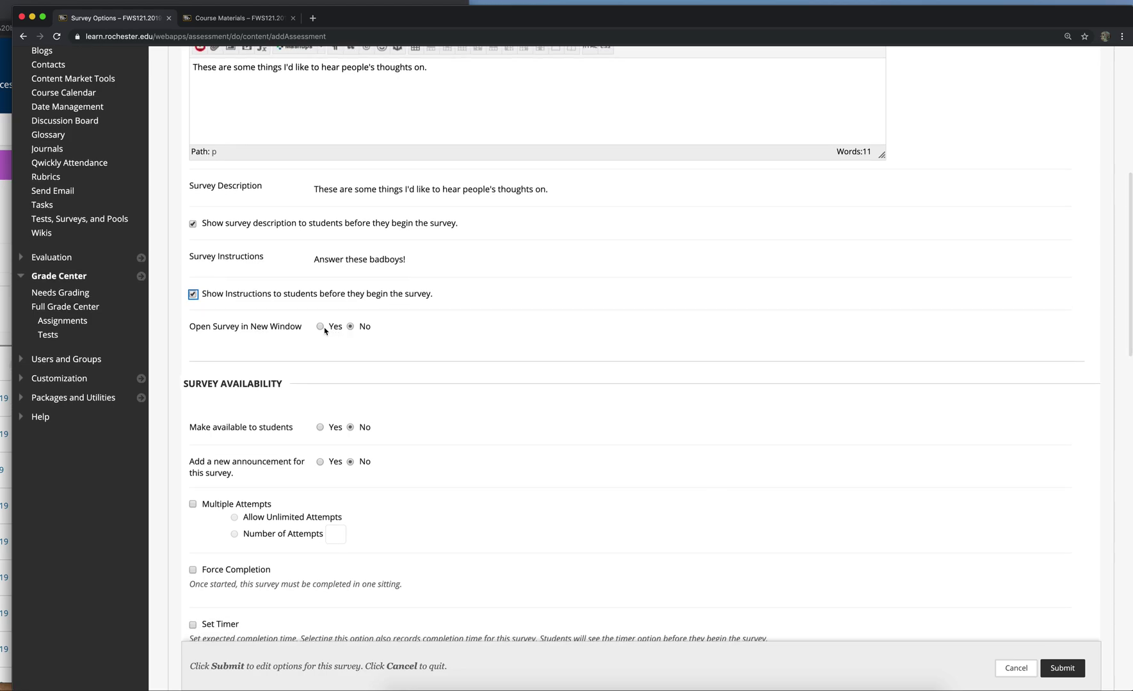
pyautogui.click(320, 327)
pyautogui.scroll(-4, 581, 456)
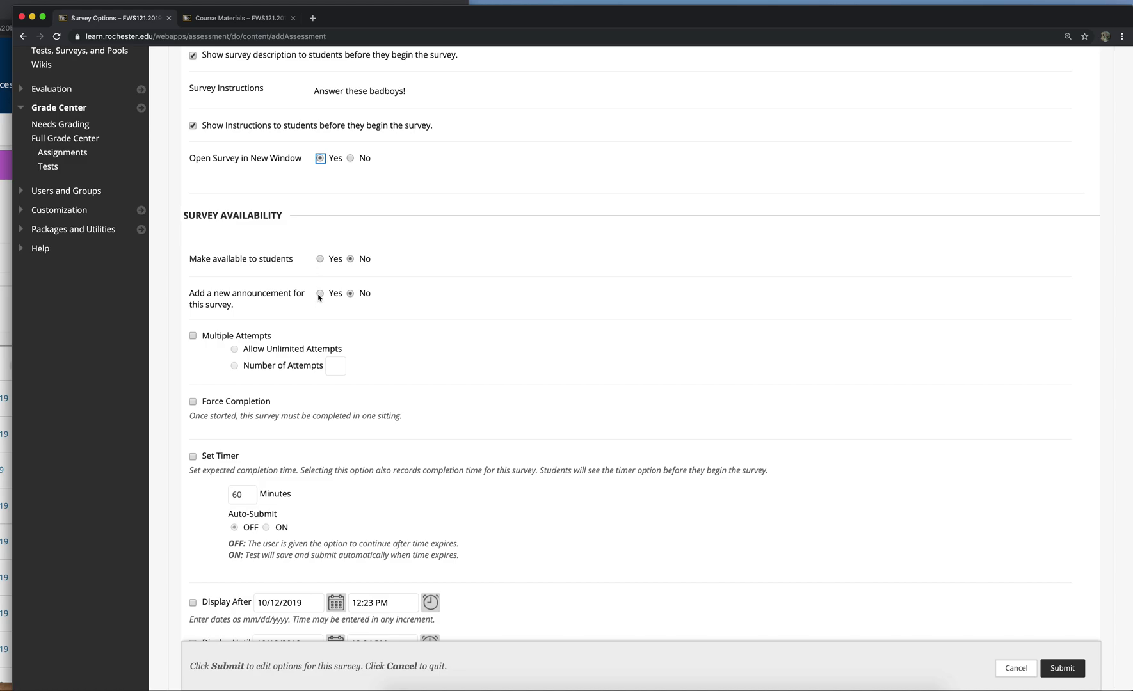
pyautogui.scroll(-5, 677, 451)
pyautogui.scroll(-10, 786, 367)
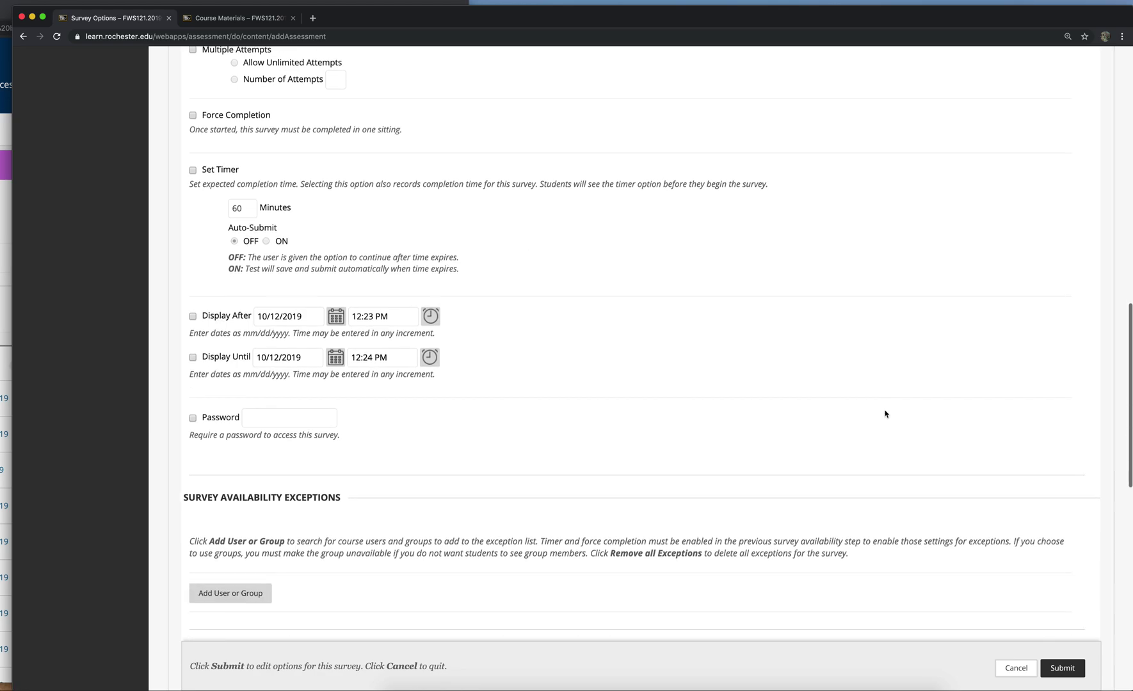
pyautogui.scroll(-8, 481, 388)
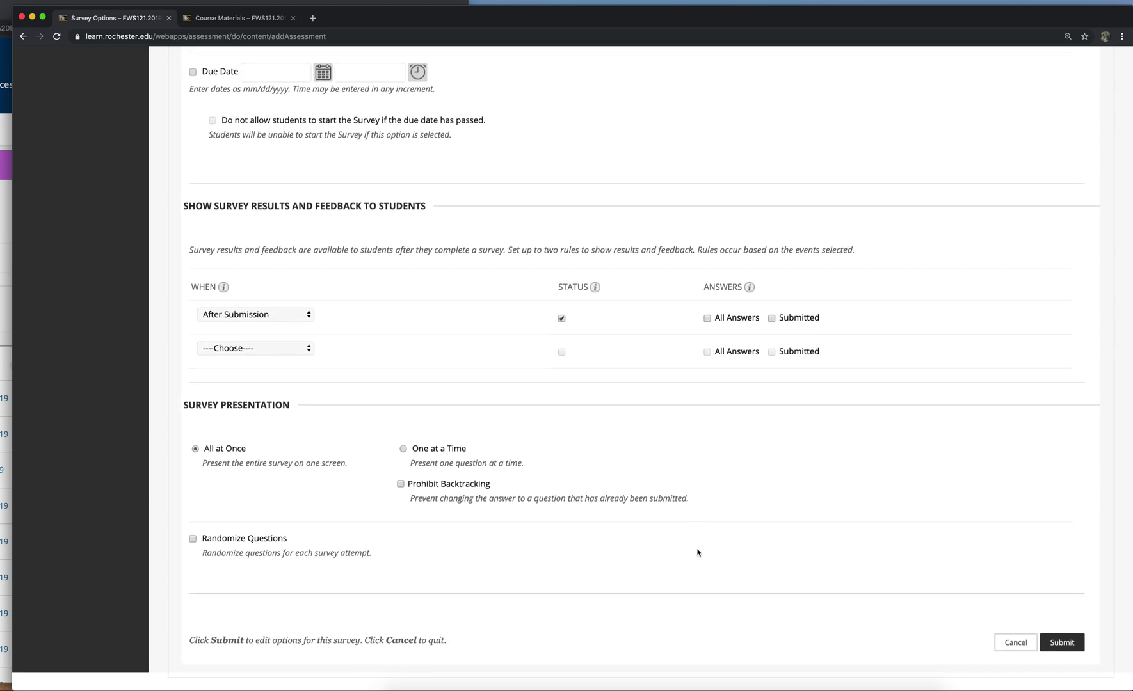
pyautogui.click(1073, 642)
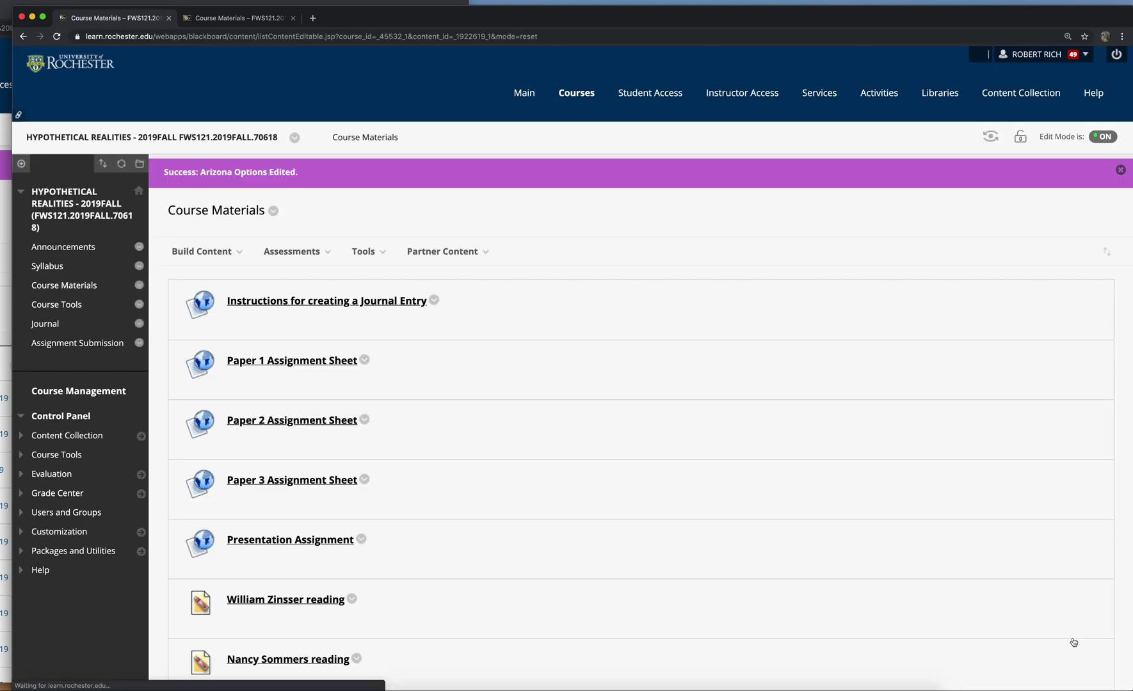
pyautogui.scroll(-15, 750, 428)
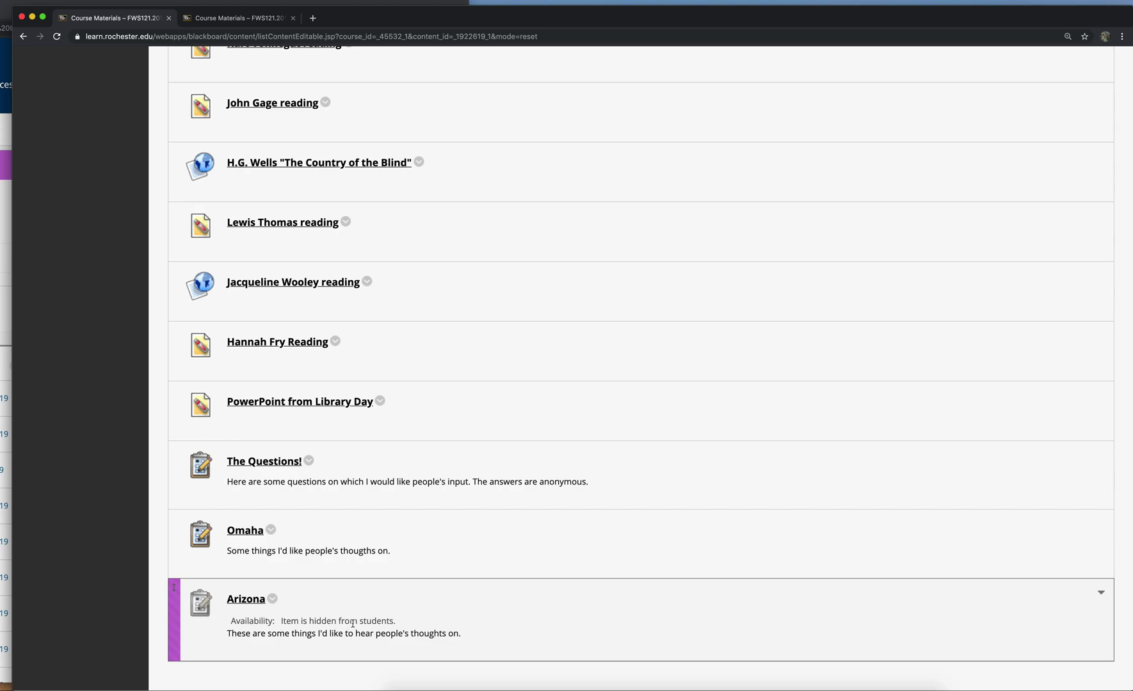
pyautogui.click(273, 599)
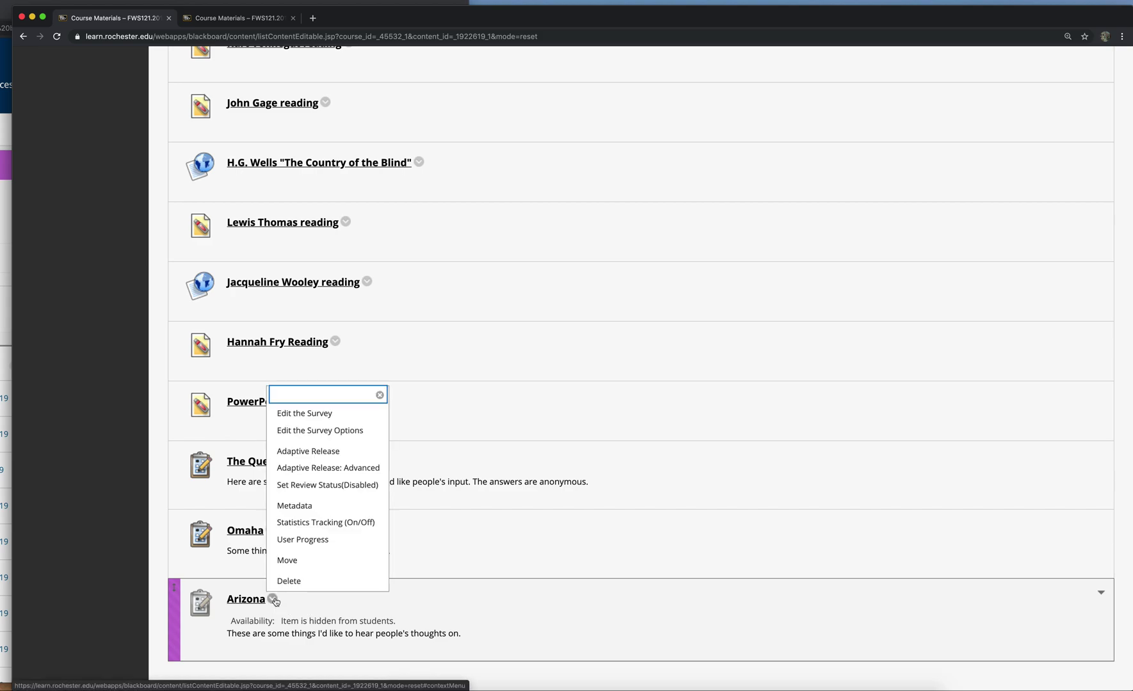
pyautogui.click(319, 430)
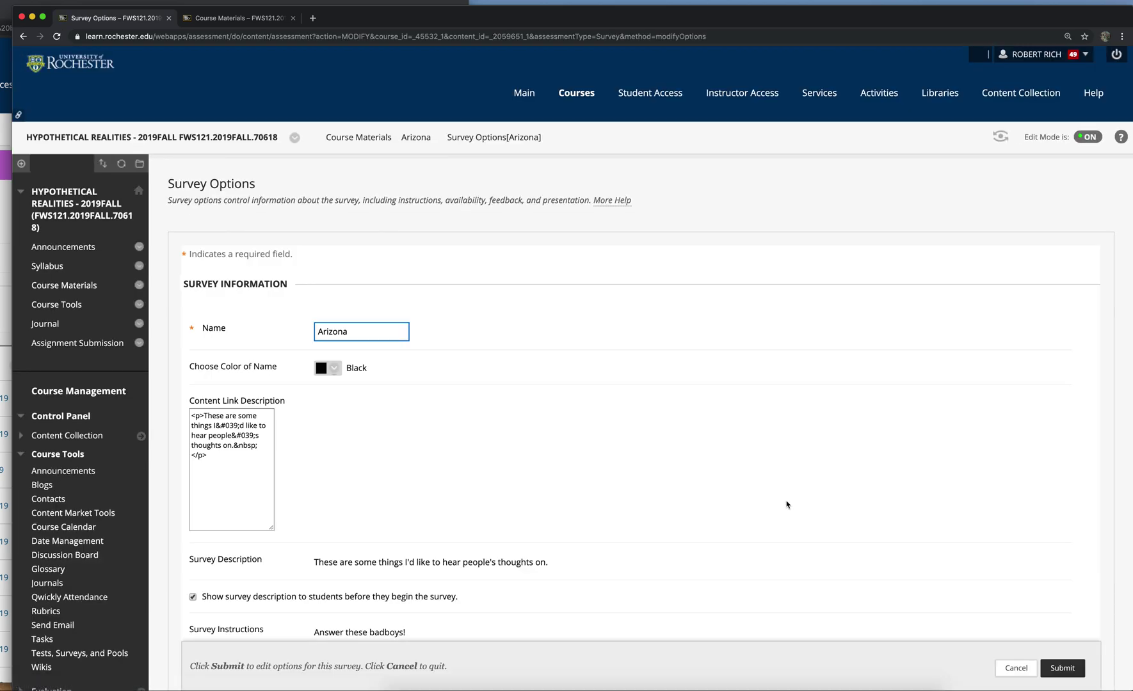
pyautogui.scroll(-10, 786, 505)
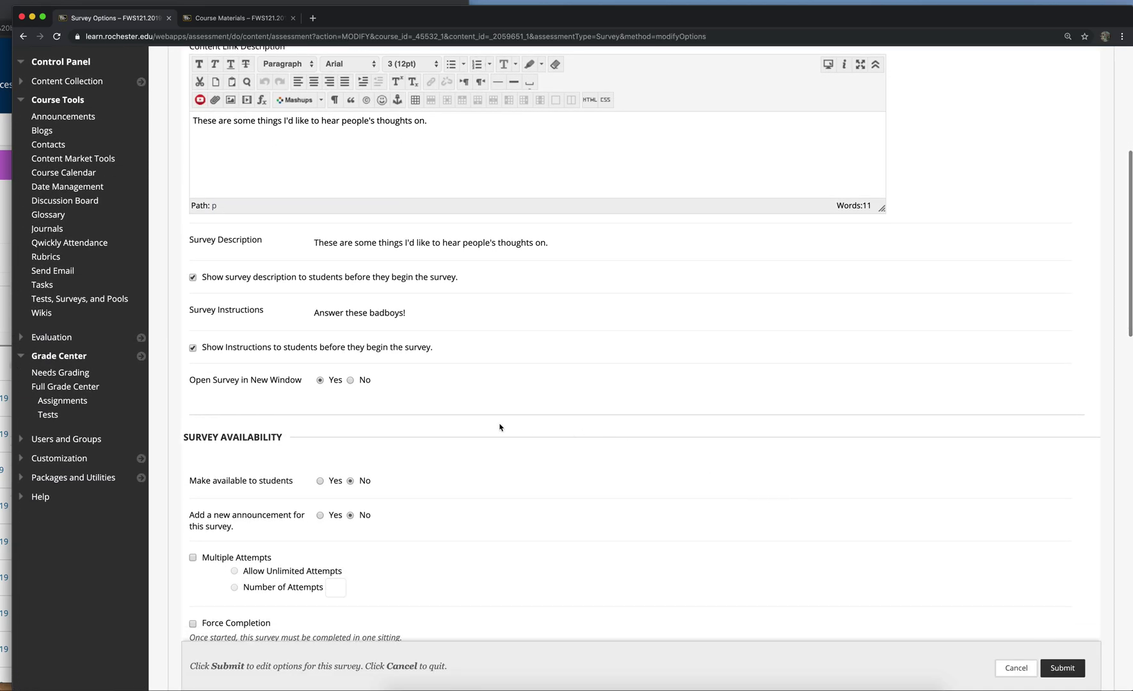
pyautogui.scroll(-2, 422, 433)
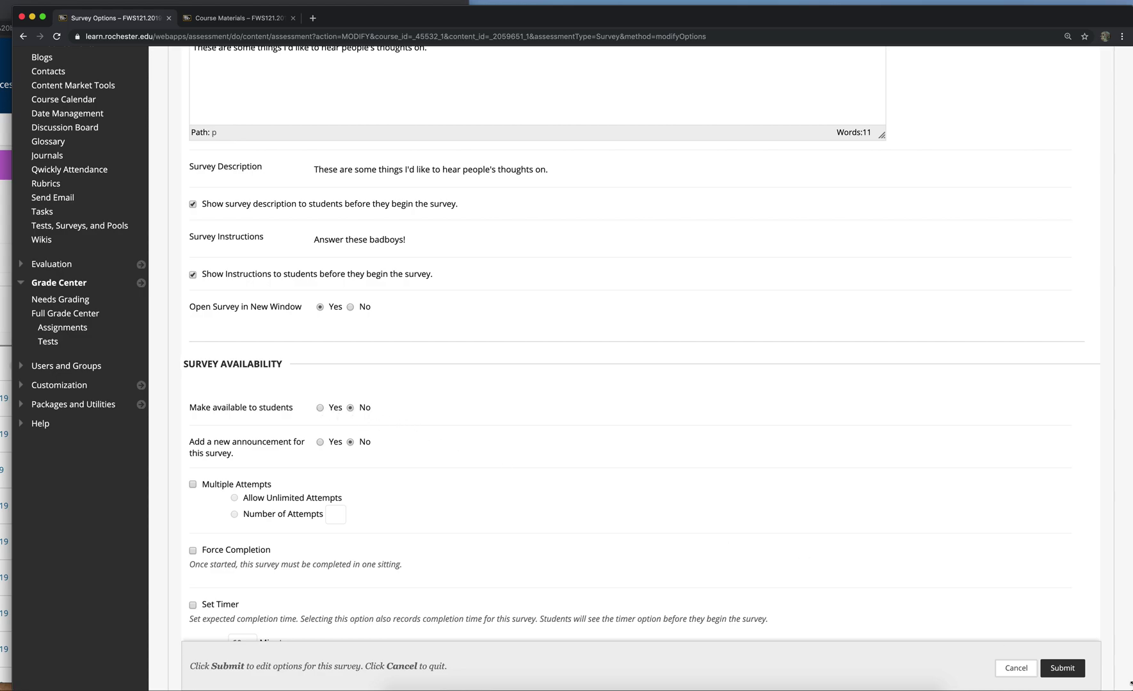
pyautogui.click(1062, 668)
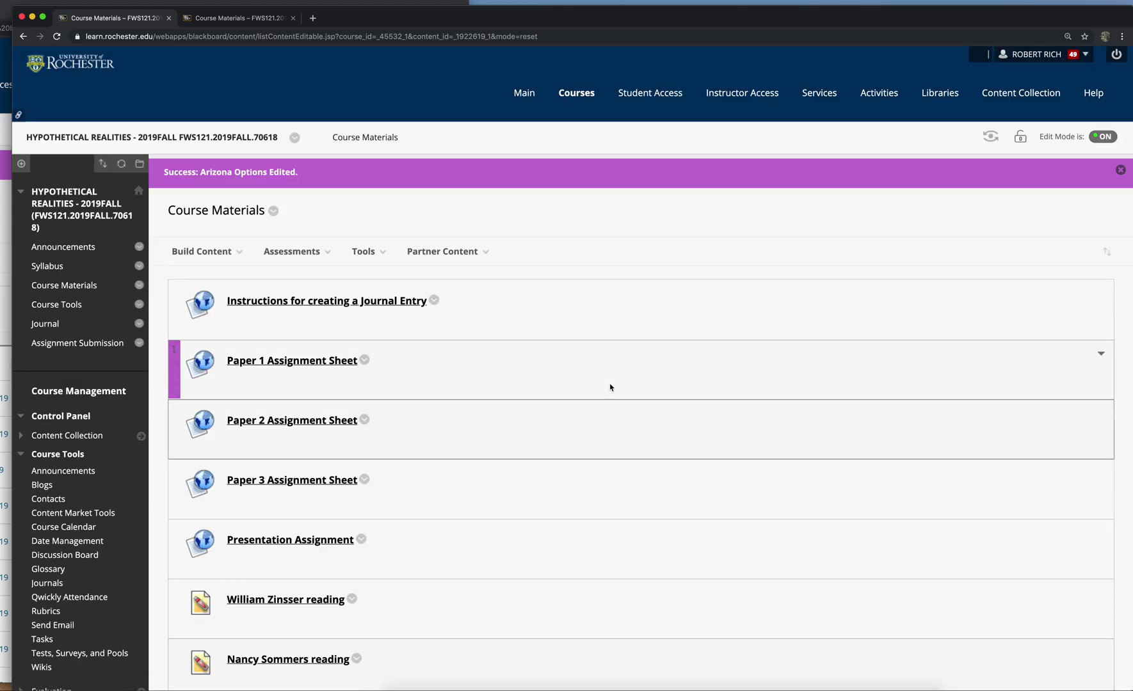
pyautogui.scroll(-10, 610, 387)
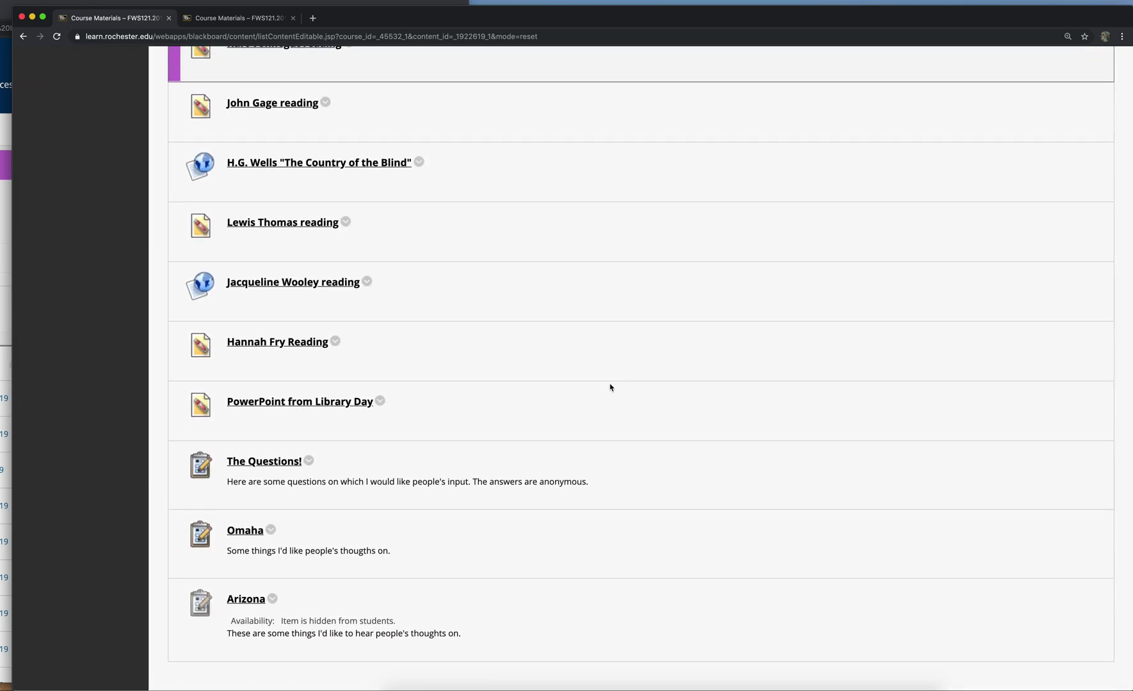
pyautogui.scroll(10, 610, 387)
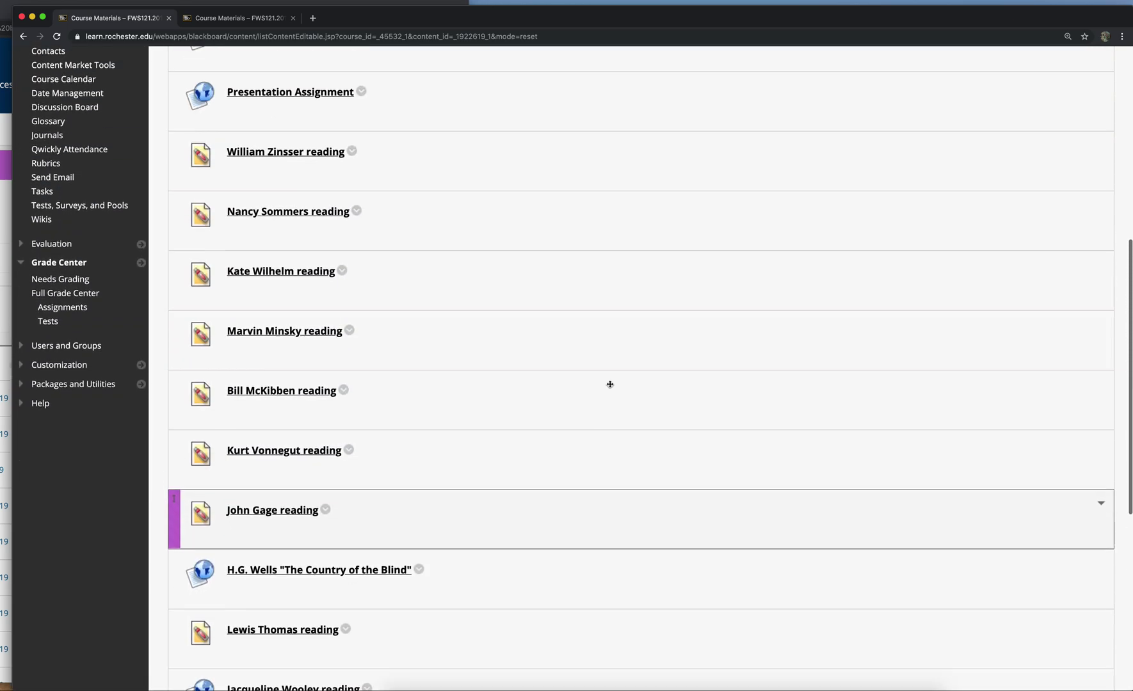
pyautogui.scroll(3, 610, 388)
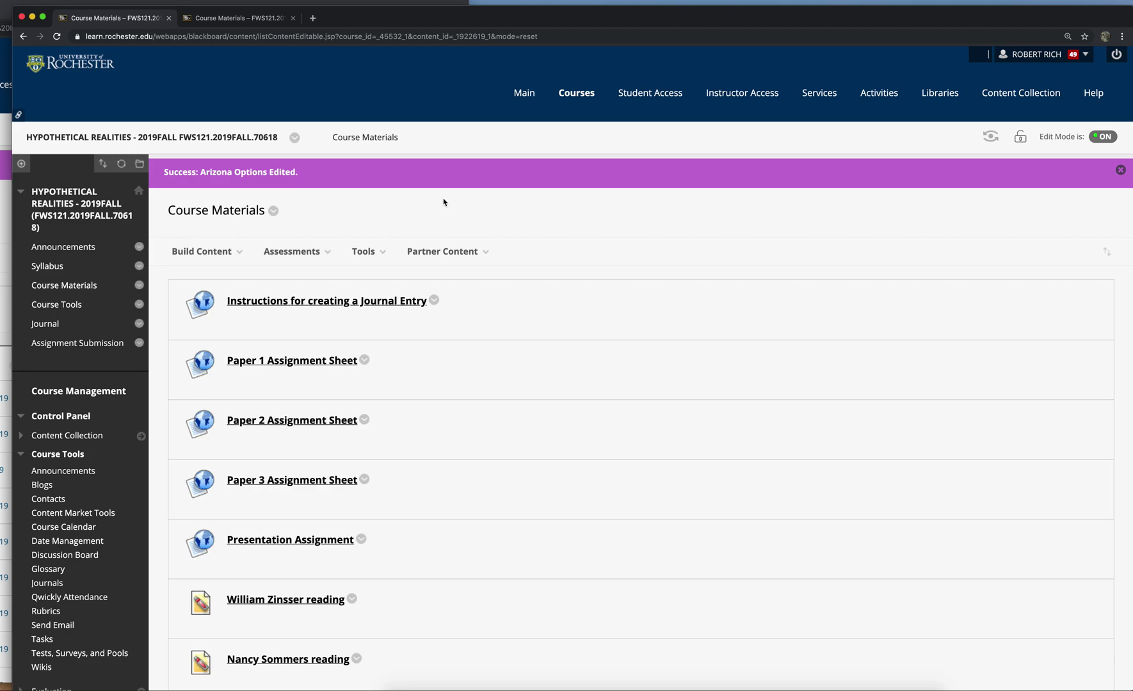
pyautogui.scroll(-10, 255, 201)
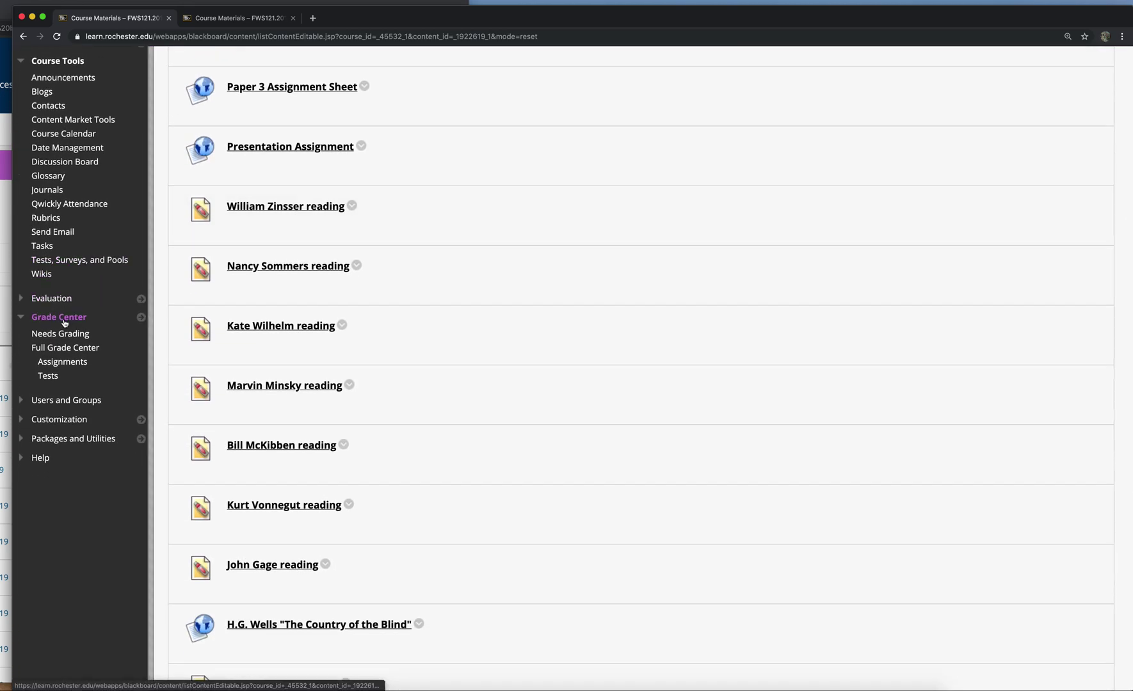
pyautogui.scroll(5, 260, 322)
pyautogui.scroll(-6, 259, 322)
pyautogui.scroll(3, 72, 477)
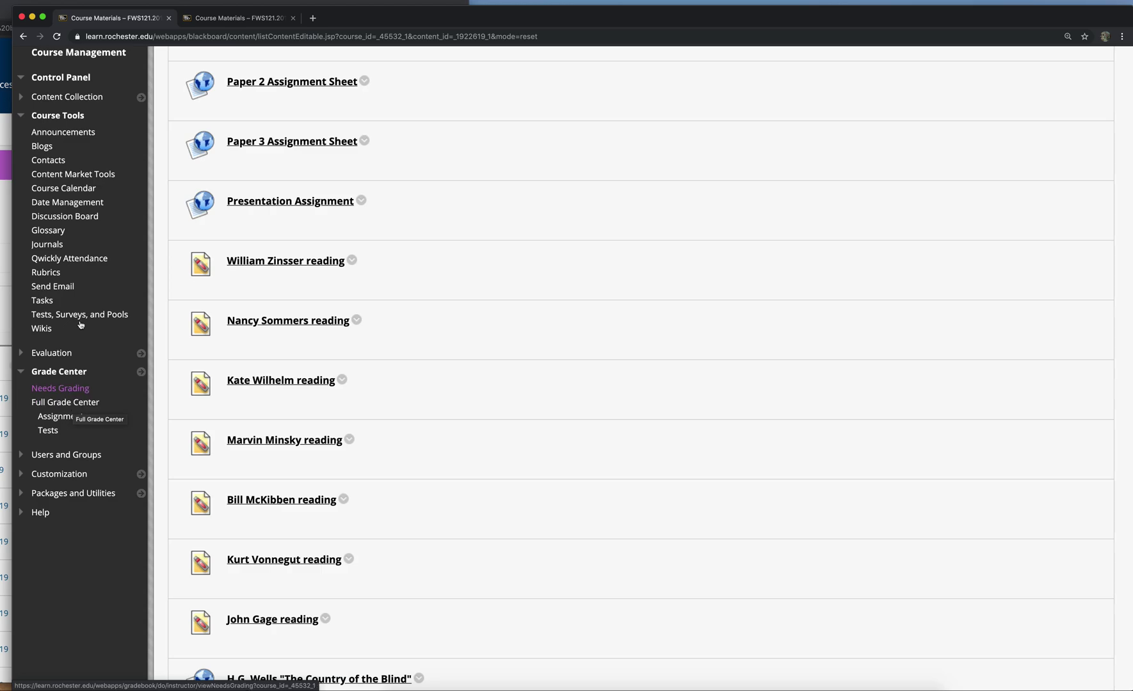
# - Reveal the Grade Center and open the action menu for The Questions! survey column
pyautogui.click(32, 18)
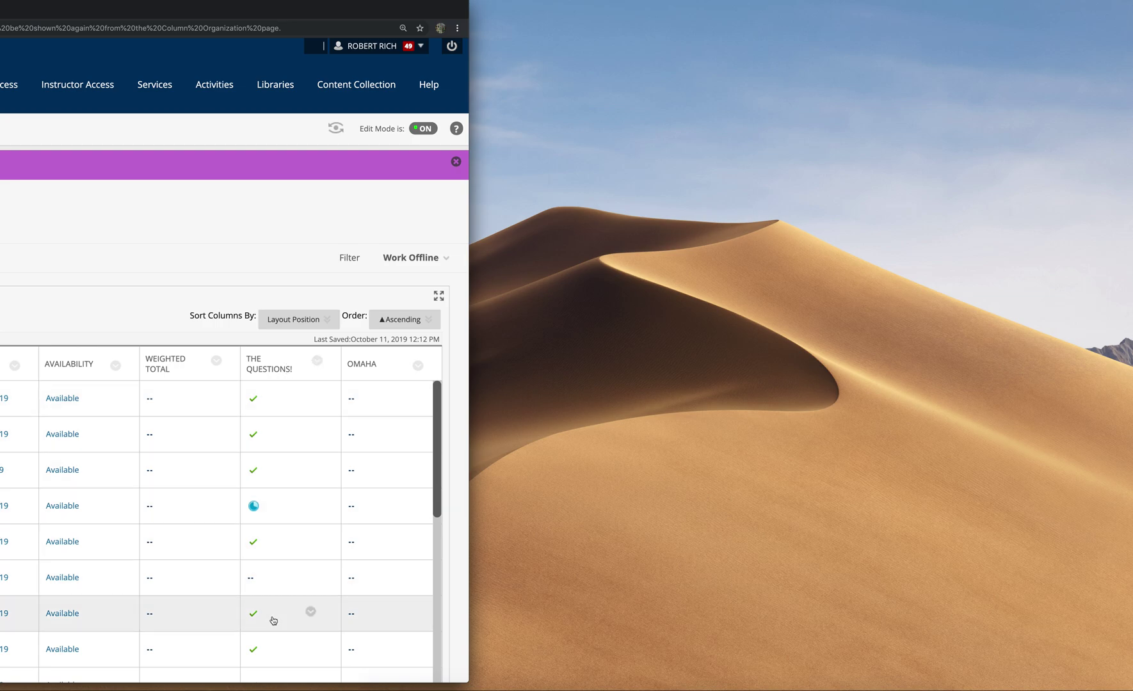
pyautogui.scroll(-3, 273, 621)
pyautogui.scroll(3, 273, 621)
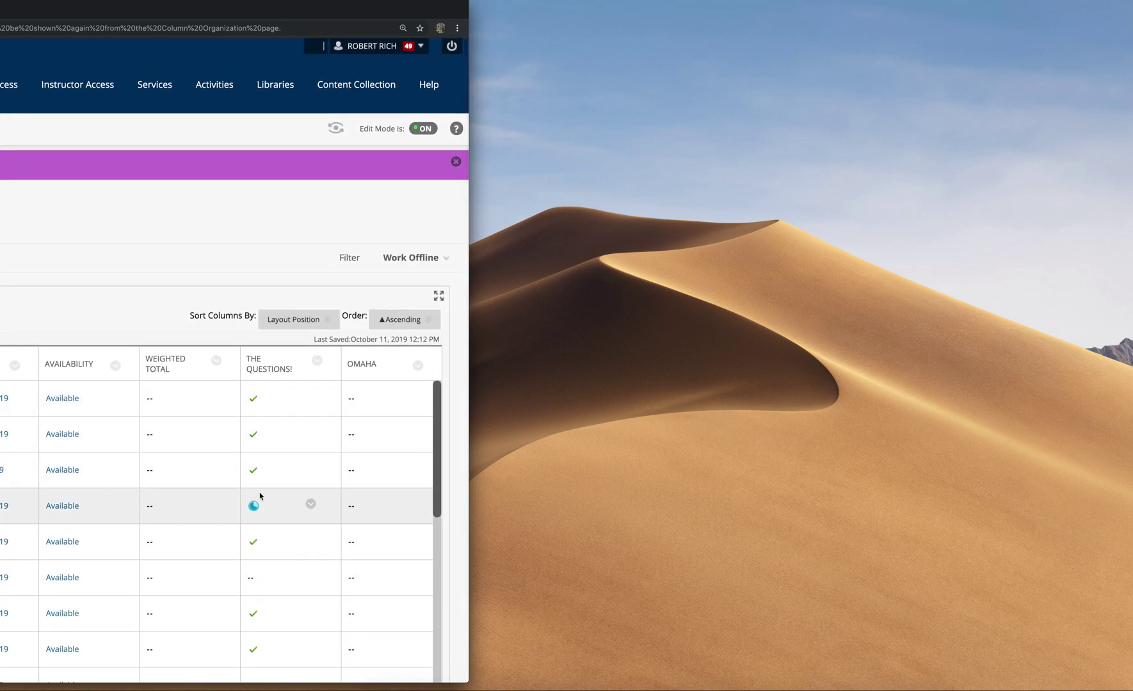
pyautogui.scroll(-3, 263, 506)
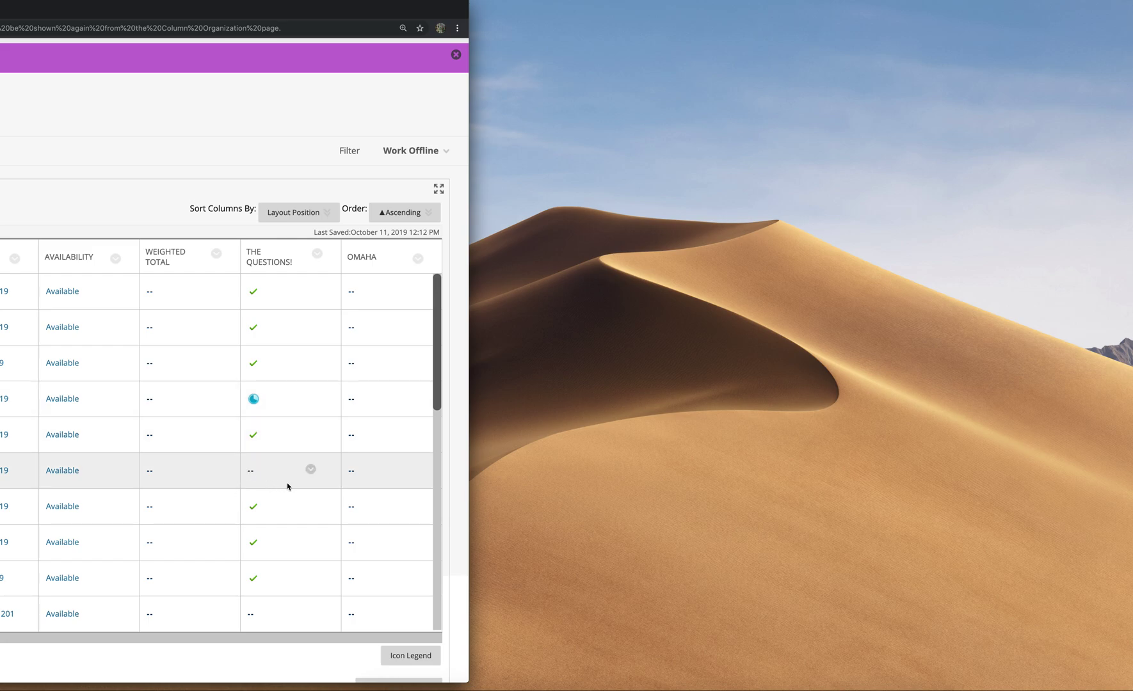
pyautogui.scroll(2, 287, 485)
pyautogui.scroll(1, 287, 487)
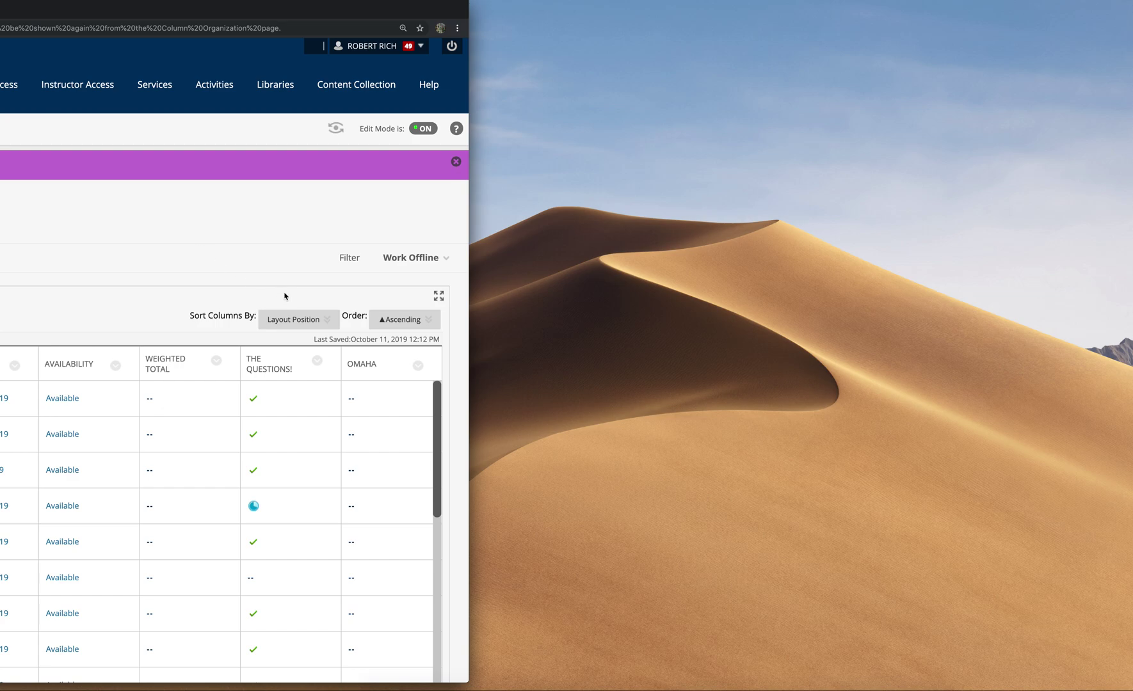
pyautogui.click(294, 319)
pyautogui.click(160, 201)
pyautogui.click(317, 363)
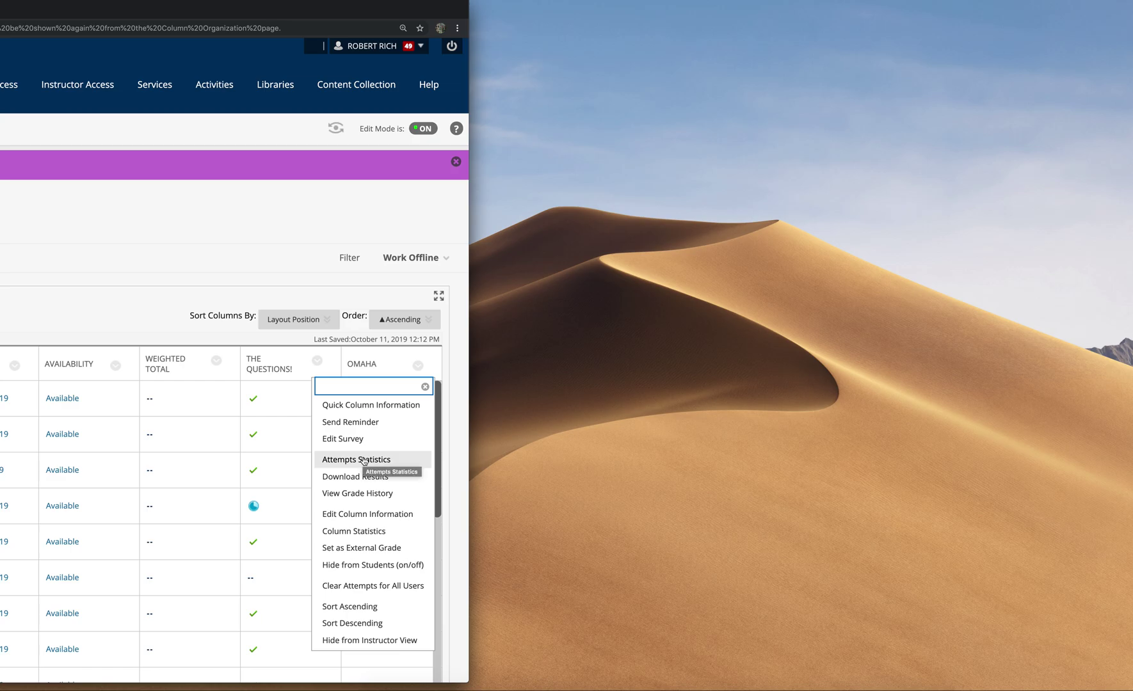
# - View Attempts Statistics for The Questions! and scroll through the anonymous short-answer responses
pyautogui.click(363, 459)
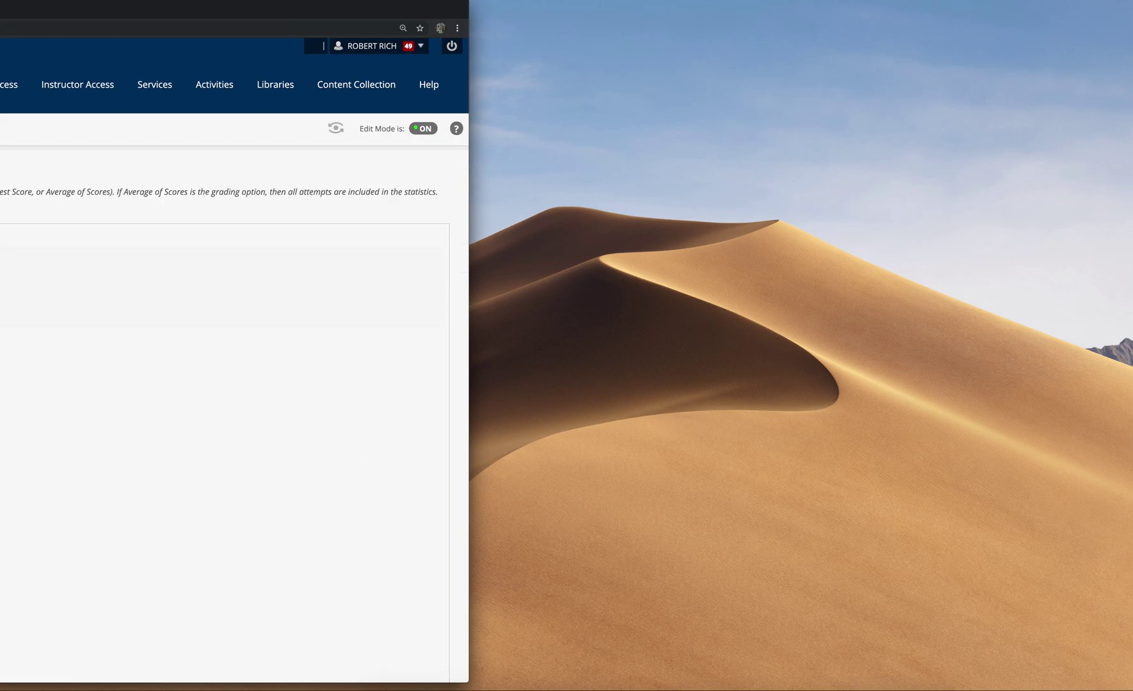
pyautogui.moveTo(382, 7); pyautogui.dragTo(1018, 32)
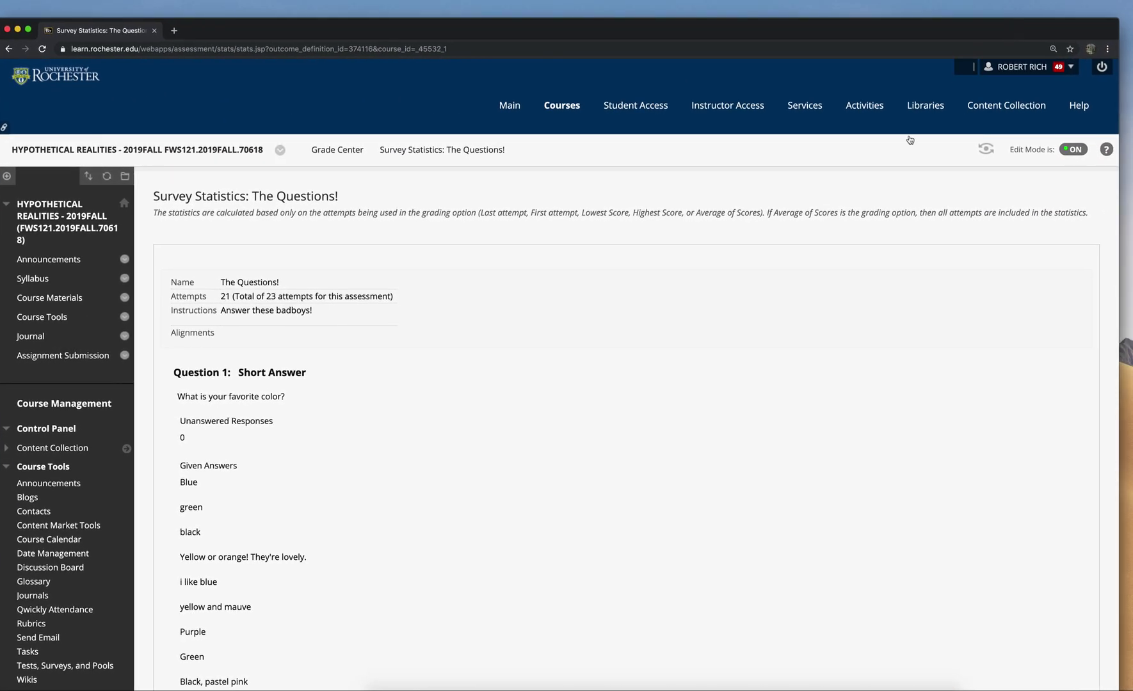
pyautogui.scroll(-3, 841, 238)
pyautogui.scroll(-14, 841, 238)
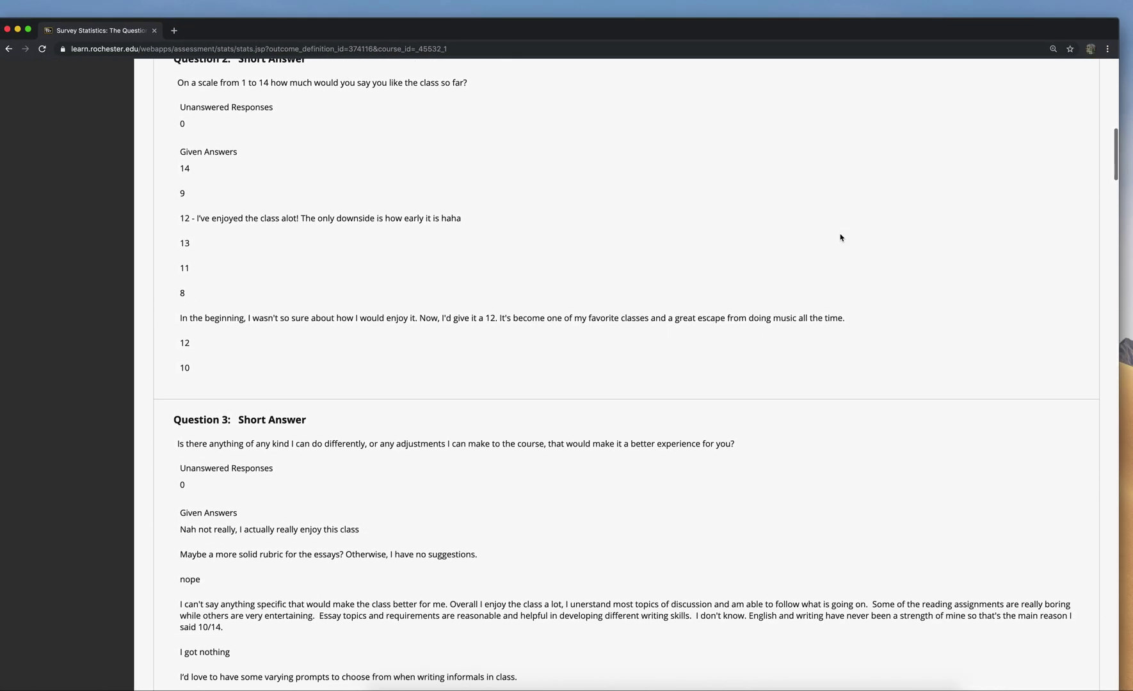
pyautogui.scroll(-5, 841, 237)
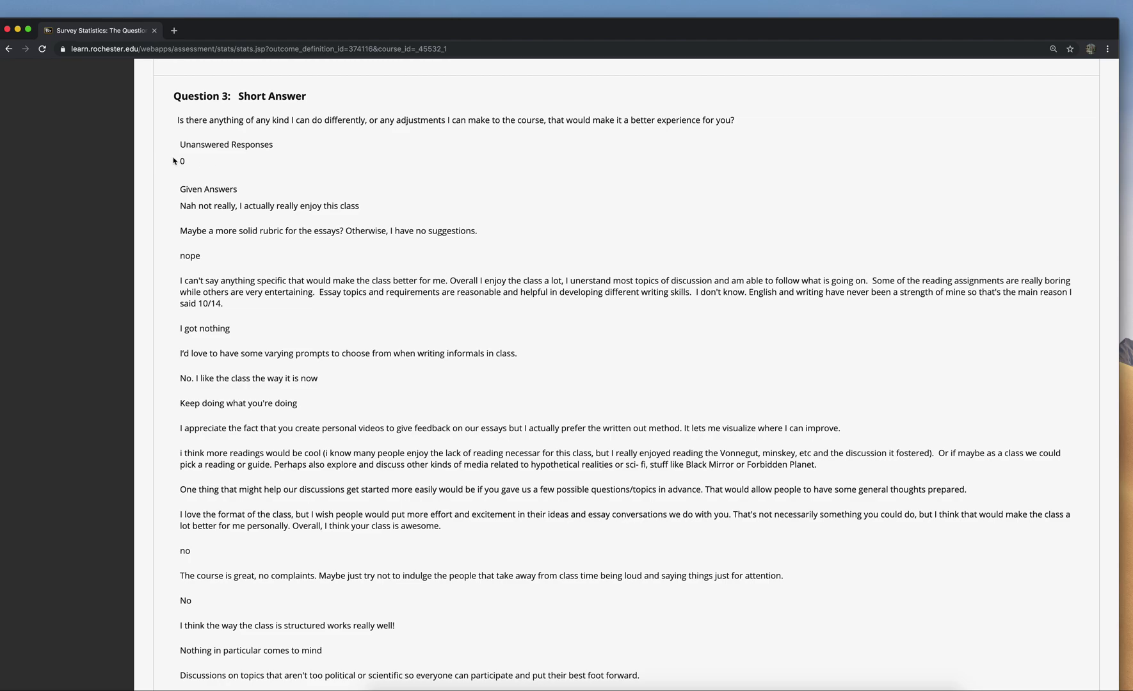
pyautogui.scroll(-2, 512, 259)
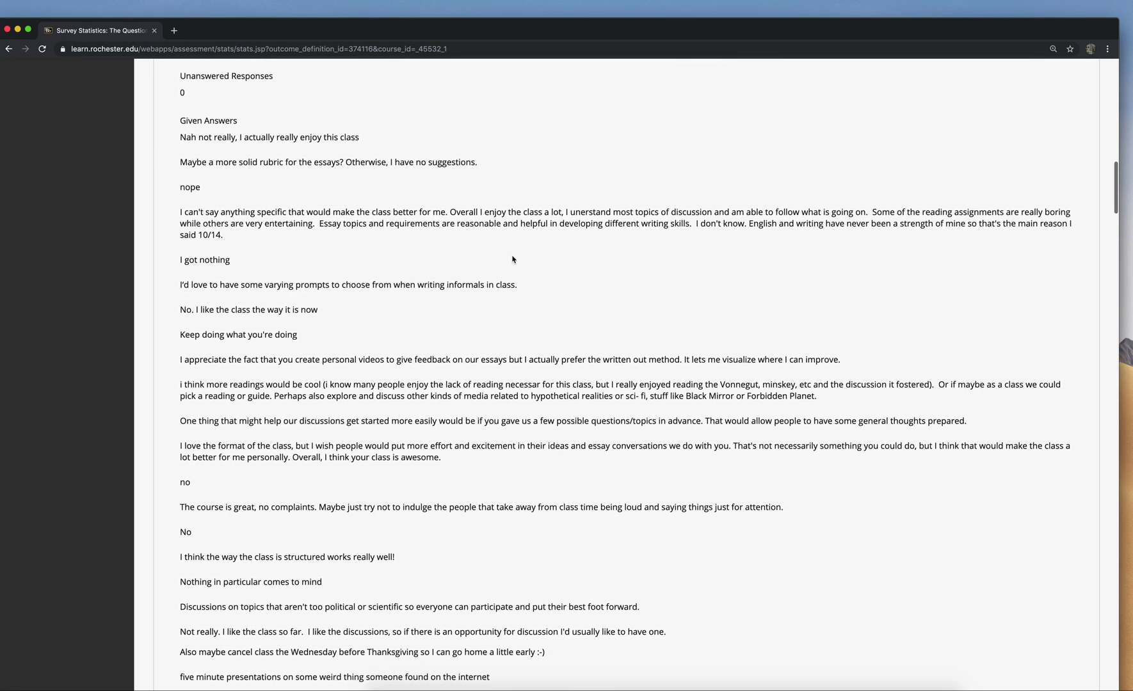
pyautogui.scroll(-4, 458, 216)
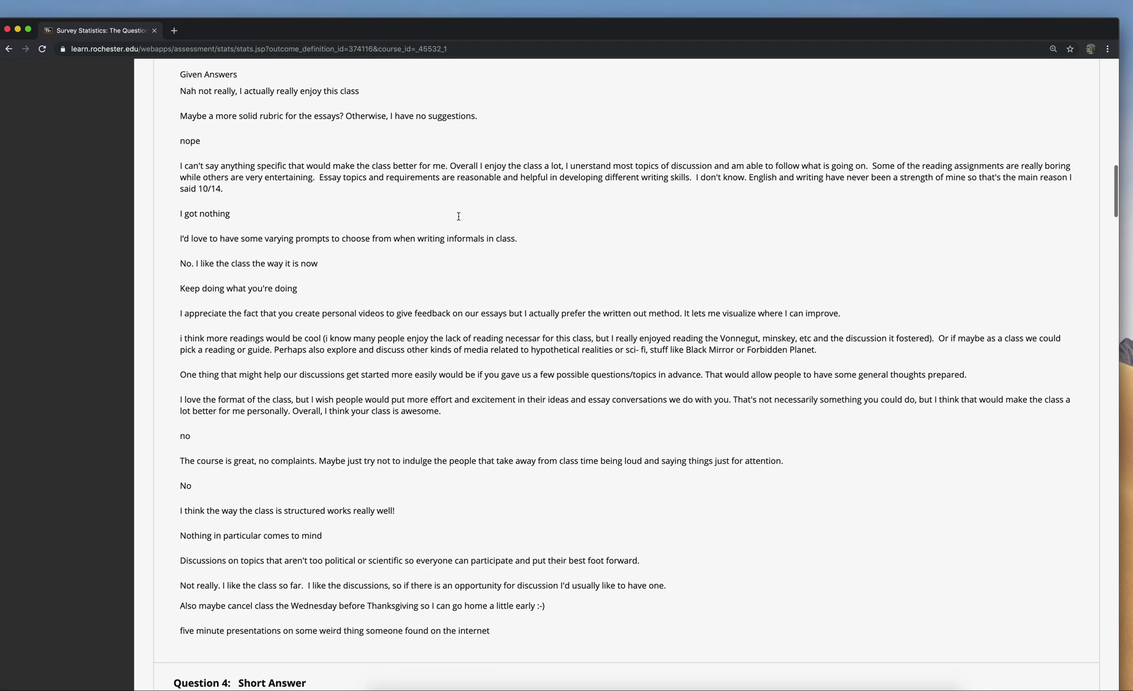
pyautogui.scroll(-8, 458, 216)
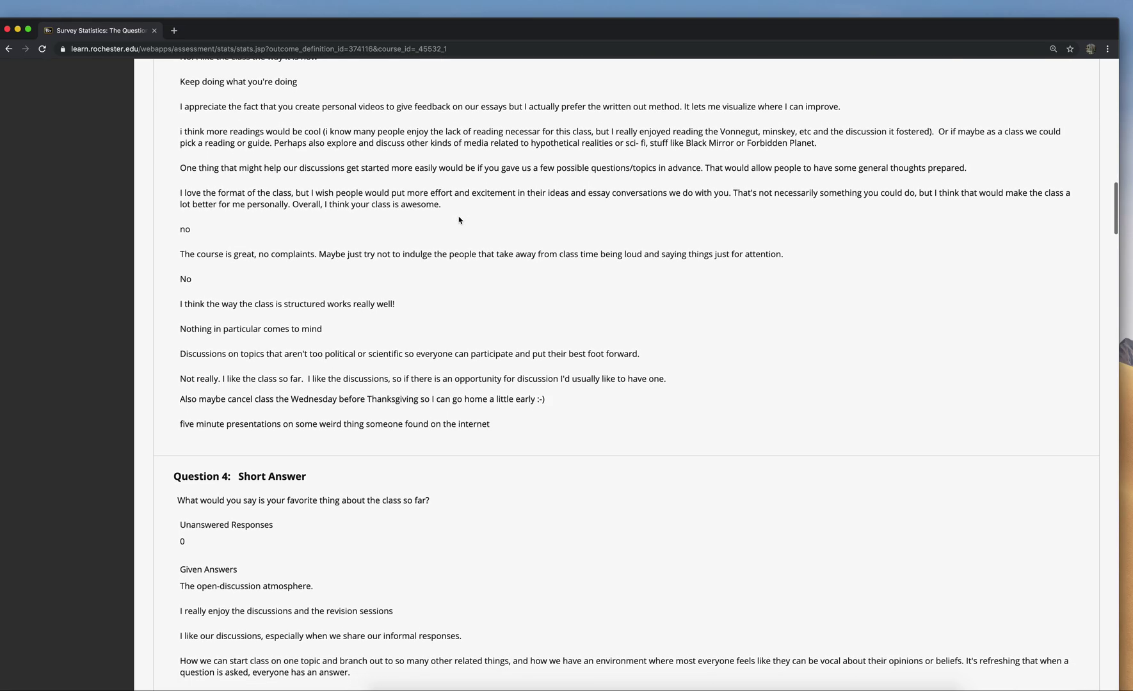
pyautogui.scroll(-20, 458, 220)
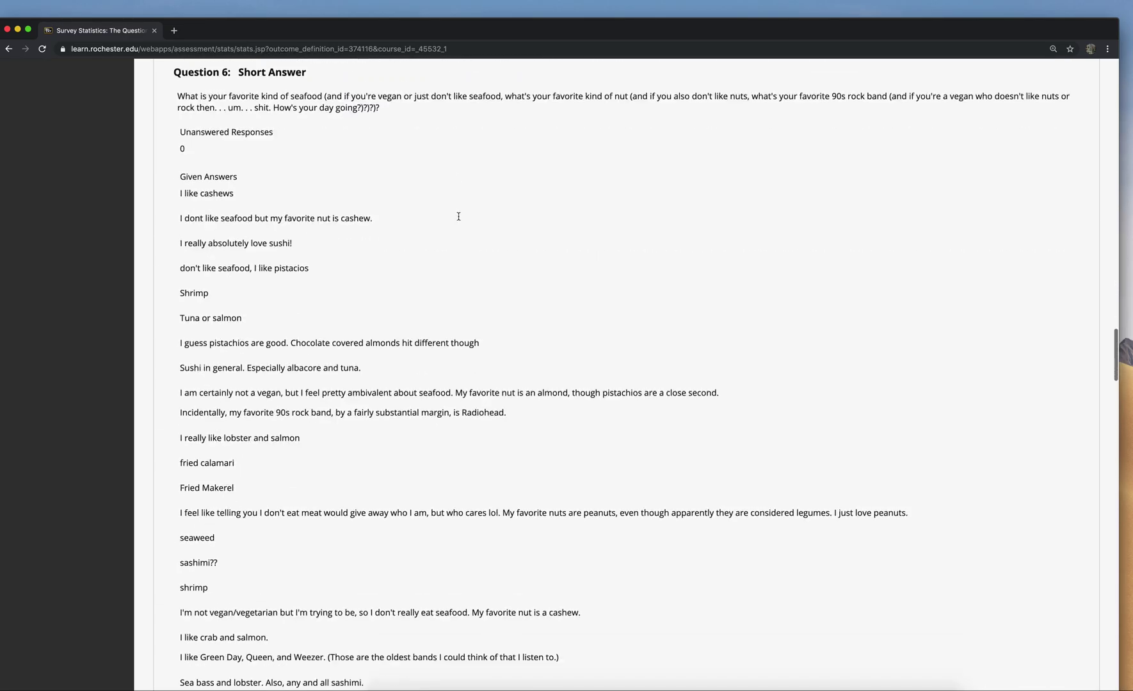
pyautogui.scroll(-20, 459, 219)
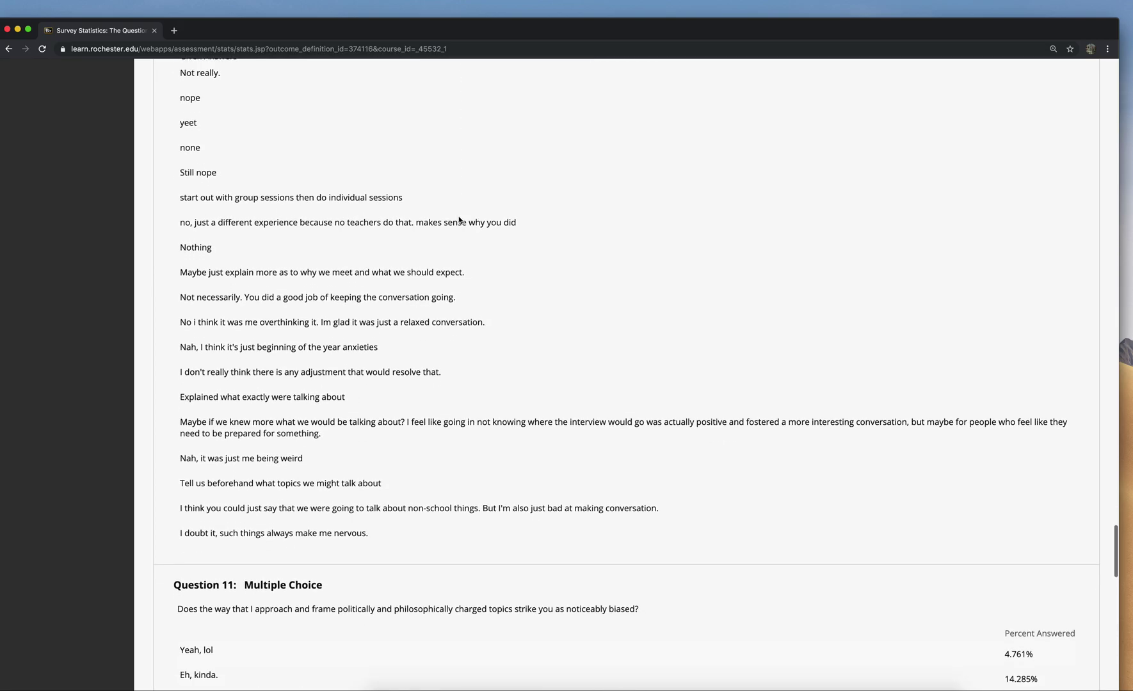
pyautogui.scroll(-2, 459, 219)
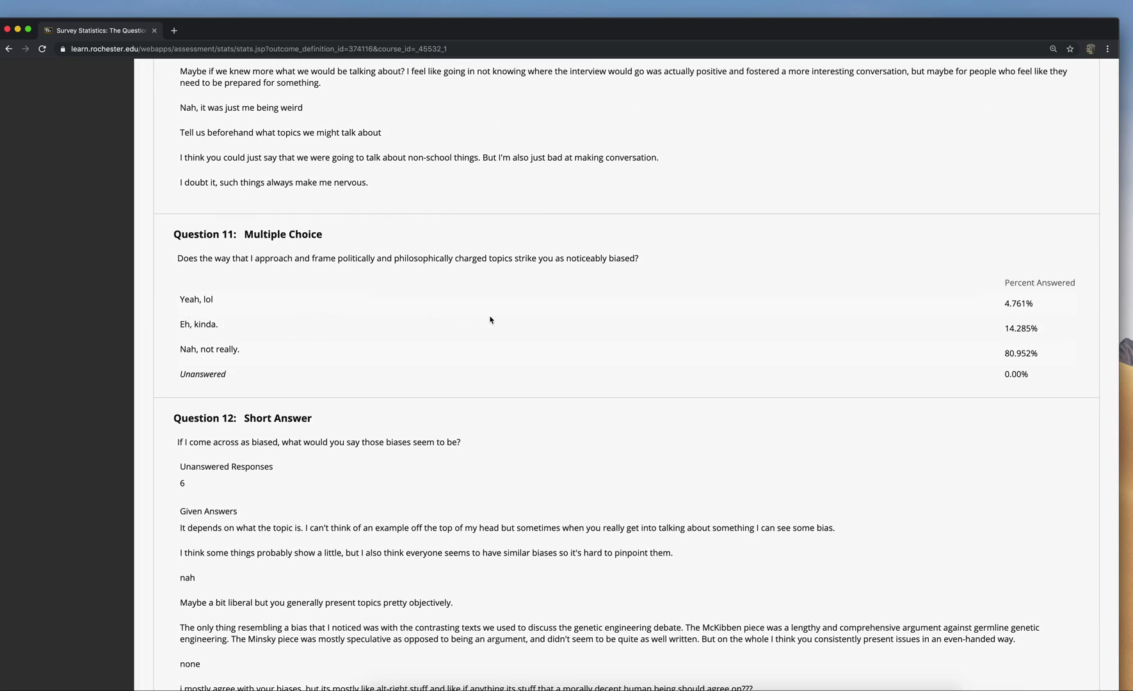
pyautogui.moveTo(1010, 302); pyautogui.dragTo(1066, 334)
pyautogui.moveTo(1004, 377); pyautogui.dragTo(1038, 378)
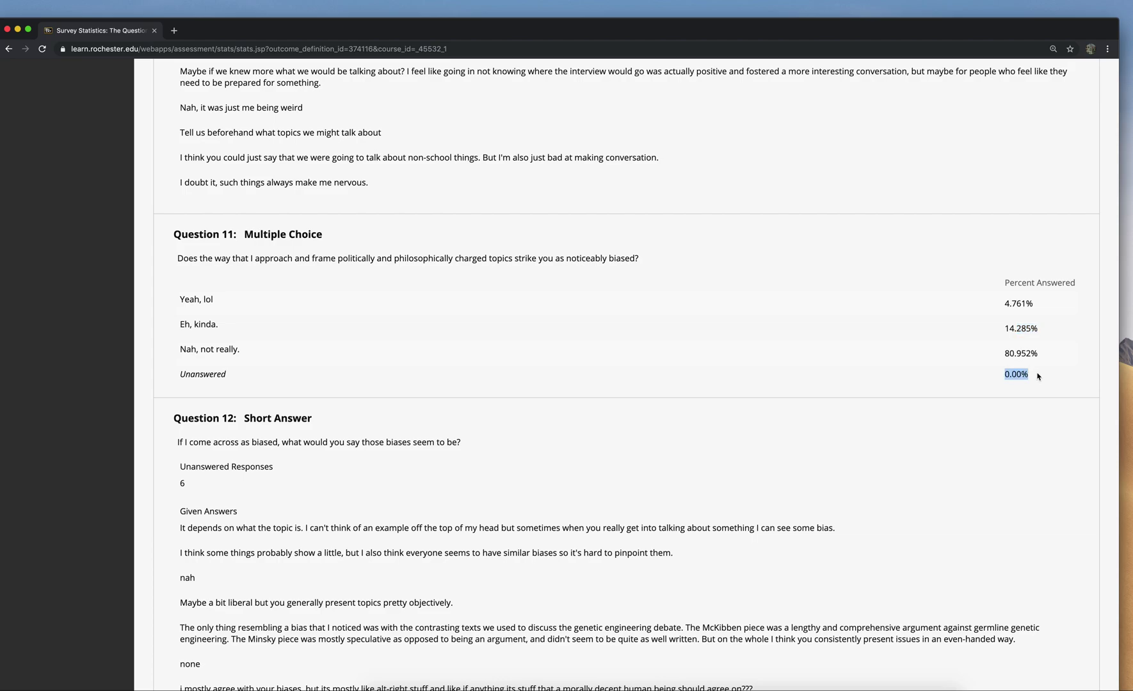
pyautogui.click(927, 310)
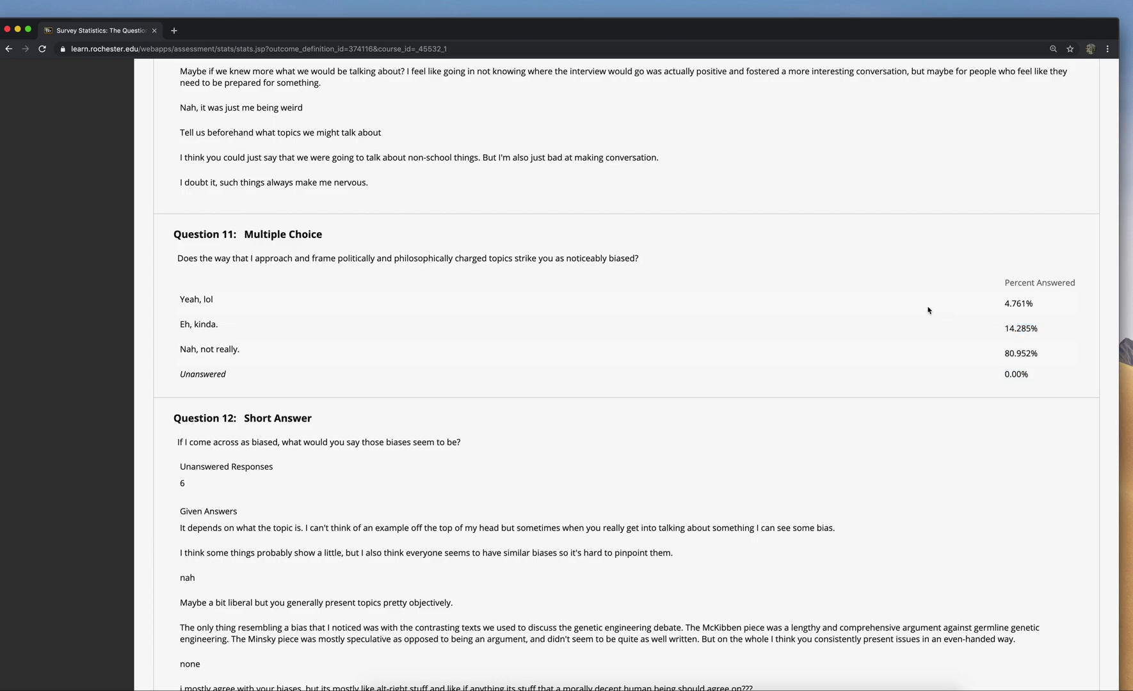